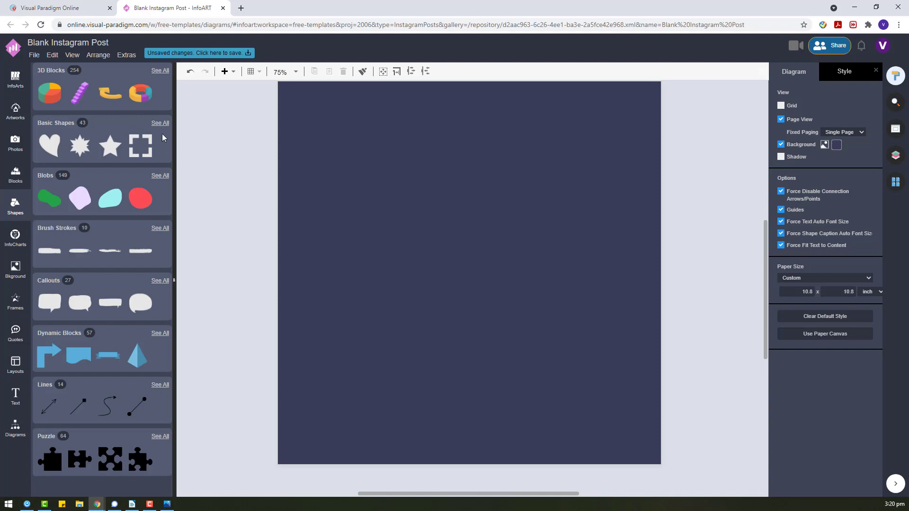
- Add a square from the basic shapes to the upper part of the page and fill it with bright blue
left_click(160, 123)
left_click_drag(108, 307, 426, 216)
left_click(784, 108)
left_click(808, 197)
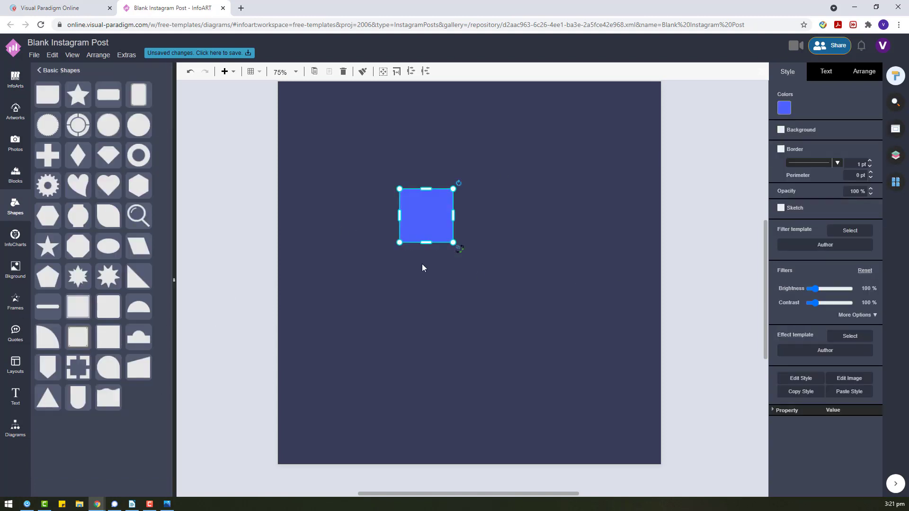
- Duplicate the blue square and stretch the copy into a wide bar starting at the page's left edge near the bottom
key("ctrl+c")
key("ctrl+v")
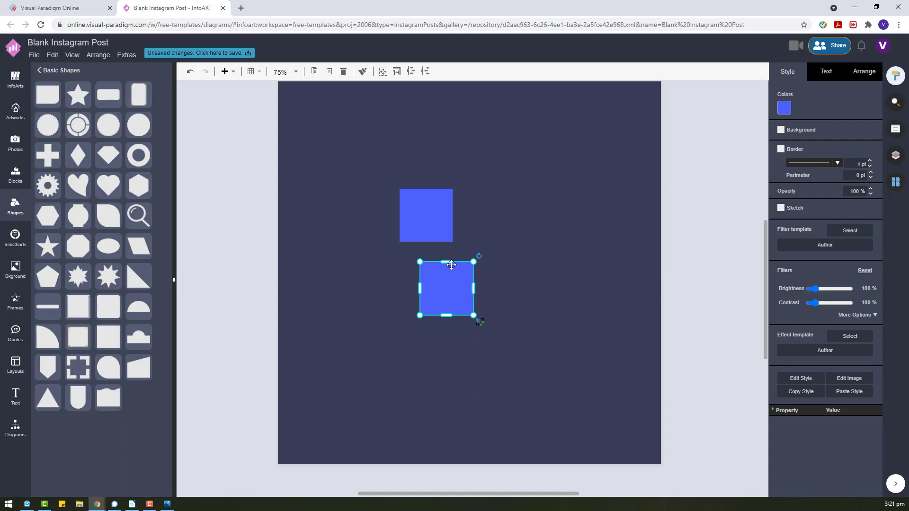
left_click_drag(447, 262, 622, 397)
left_click_drag(472, 382, 477, 376)
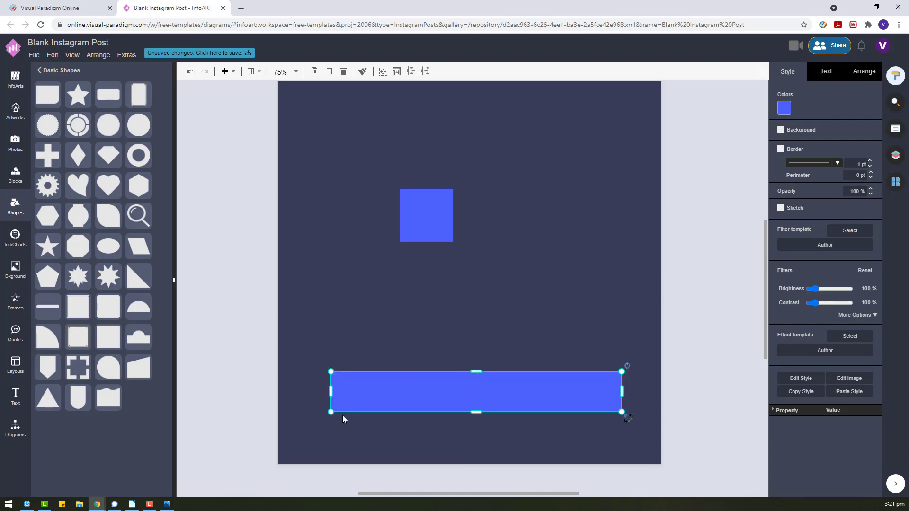
left_click_drag(365, 404, 312, 402)
left_click(391, 341)
- Enlarge the blue square slightly and place it near the top of the page
scroll(407, 227, "up", 2)
left_click(447, 295)
left_click_drag(453, 283, 476, 263)
left_click_drag(453, 286, 452, 235)
left_click(353, 259)
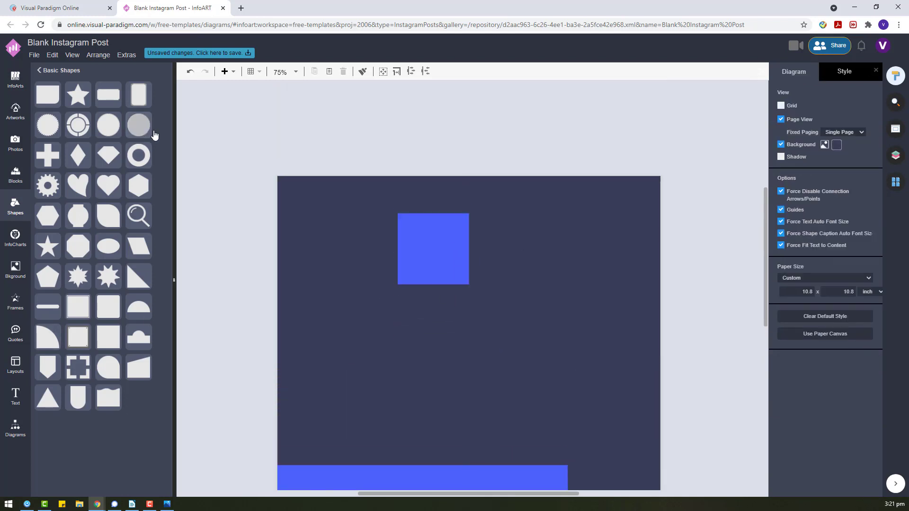
- Add a circle from the basic shapes near the page's right edge and fill it orange
left_click_drag(154, 135, 515, 235)
left_click(784, 108)
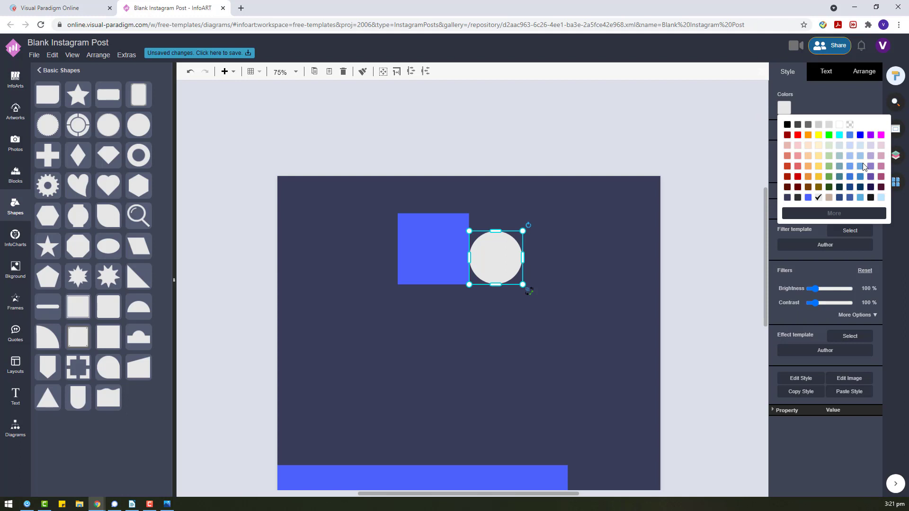
left_click(809, 197)
left_click(594, 282)
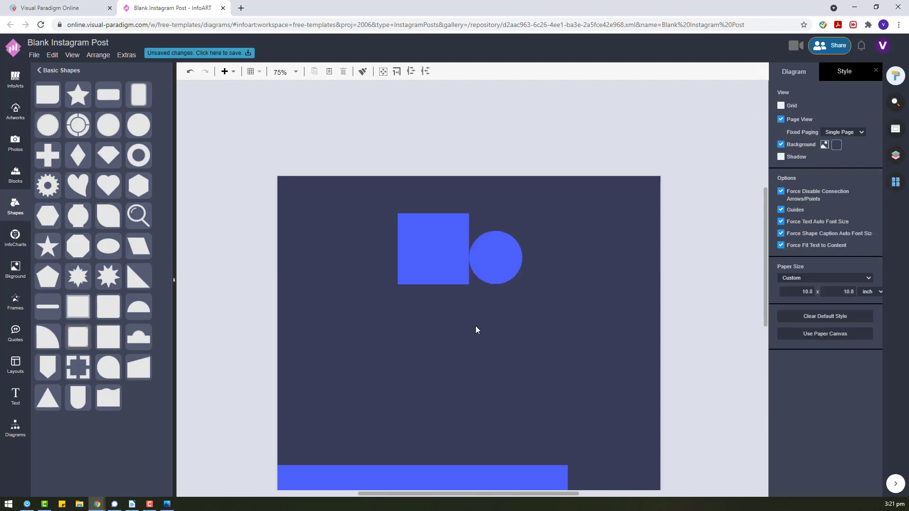
left_click_drag(516, 275, 638, 309)
left_click(785, 108)
left_click(813, 165)
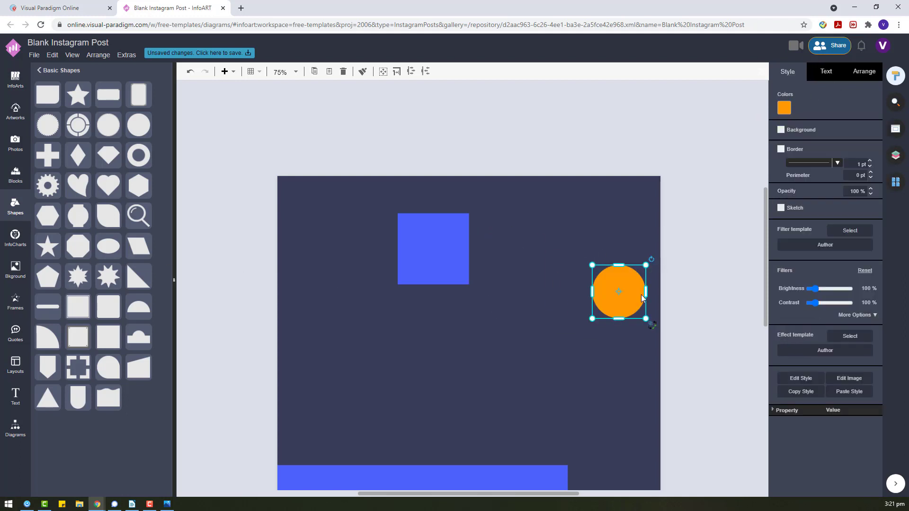
- Shrink the orange circle to a dot about 26 pt wide, paste copies of it, and align them on a common vertical axis
left_click_drag(647, 265, 628, 293)
key("ctrl+v")
key("ctrl+v")
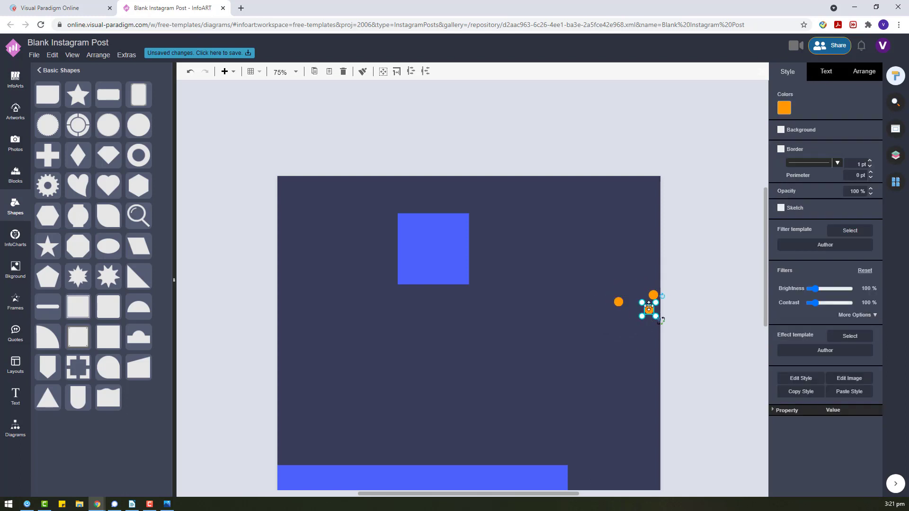
left_click_drag(597, 266, 622, 326)
left_click(873, 74)
left_click(799, 371)
left_click(664, 326)
- Duplicate the orange dots to extend the column to six and distribute them evenly in the vertical direction
mouse_move(643, 361)
left_mouse_down()
mouse_move(544, 274)
mouse_move(632, 350)
left_mouse_up()
key("ctrl+c")
key("ctrl+v")
key("ctrl+a")
left_click(836, 405)
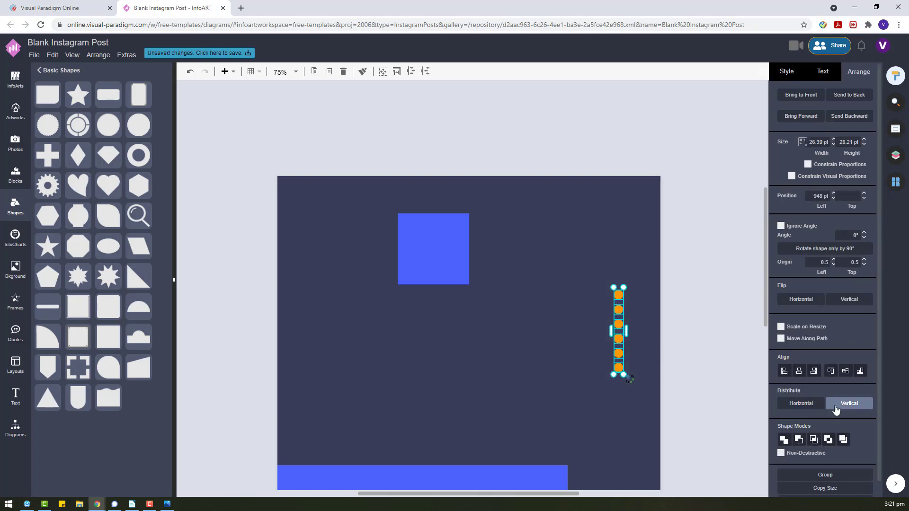
- Try to redistribute the selected orange dots vertically and unite them into a single shape
left_click(676, 356)
left_click_drag(647, 392, 596, 277)
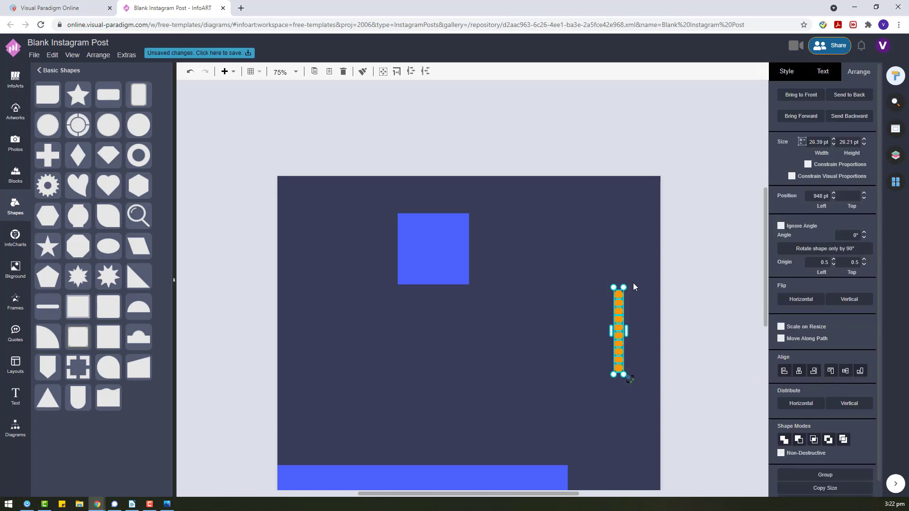
left_click(634, 285)
left_click_drag(636, 399, 547, 280)
left_click(786, 441)
left_click(655, 255)
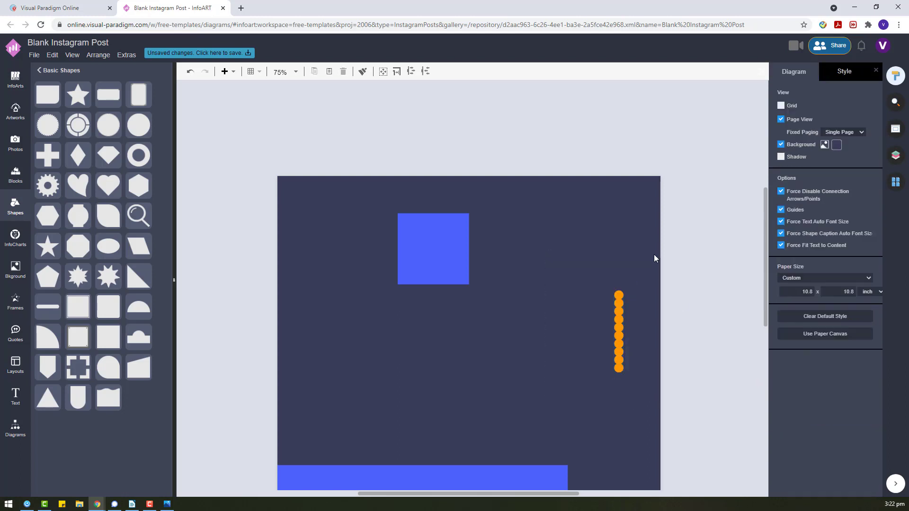
left_click_drag(622, 332, 634, 249)
left_click(665, 246)
key("ctrl+z")
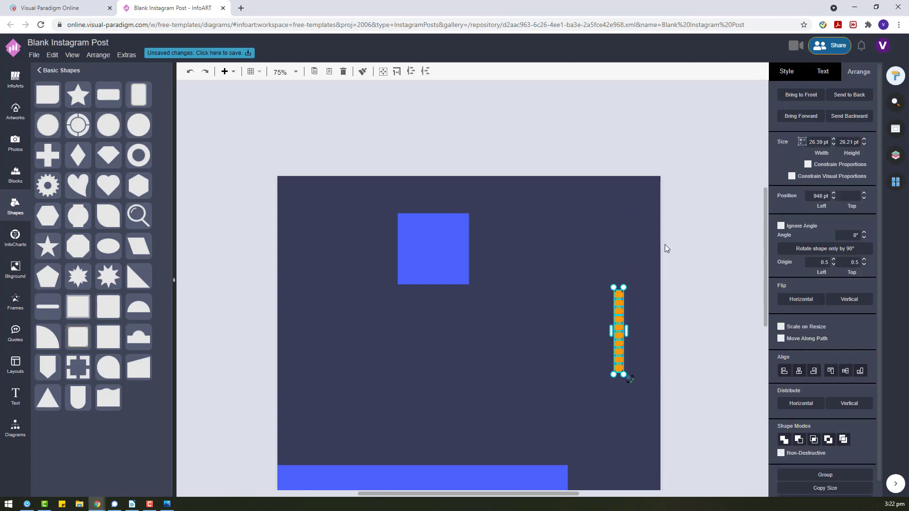
key("ctrl+z")
- Pull surplus stacked dots out of the orange column and delete them
left_click(627, 295)
left_click_drag(619, 310, 693, 289)
key("ctrl+z")
left_click_drag(622, 352, 705, 304)
key("ctrl+z")
left_click_drag(713, 343, 636, 228)
key("Delete")
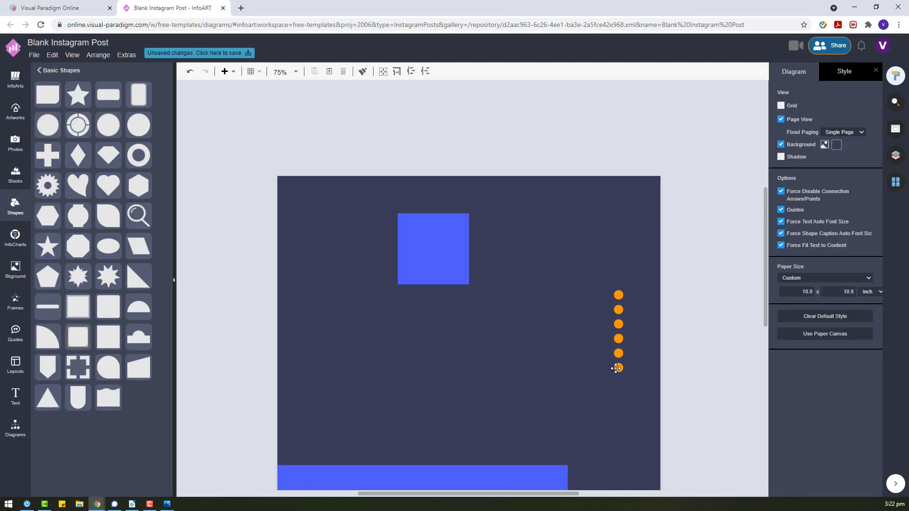
- Pull an extra dot from the fourth position of the orange column, redistribute the remaining dots vertically, and delete the extra one
left_click_drag(617, 369, 649, 364)
left_click(617, 322)
left_click_drag(652, 409, 595, 255)
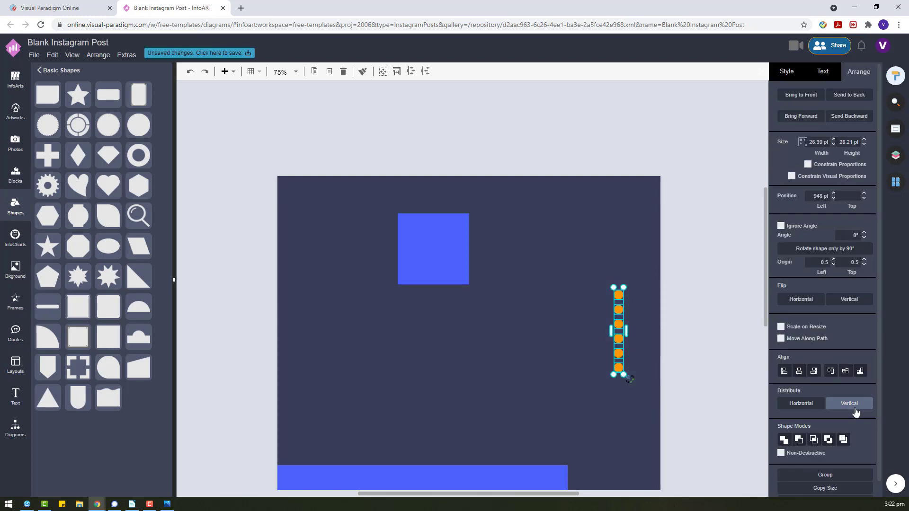
left_click(855, 412)
left_click(734, 365)
left_click_drag(619, 336, 714, 337)
left_click_drag(635, 388, 573, 247)
left_click(850, 403)
left_click_drag(745, 398, 684, 273)
key("Delete")
- Remove another surplus dot from the column's second position and space the six remaining orange dots evenly
left_click_drag(659, 417, 563, 266)
left_click(687, 310)
left_click_drag(619, 308, 738, 316)
left_click_drag(599, 260, 681, 428)
left_click(836, 400)
left_click_drag(699, 286, 786, 406)
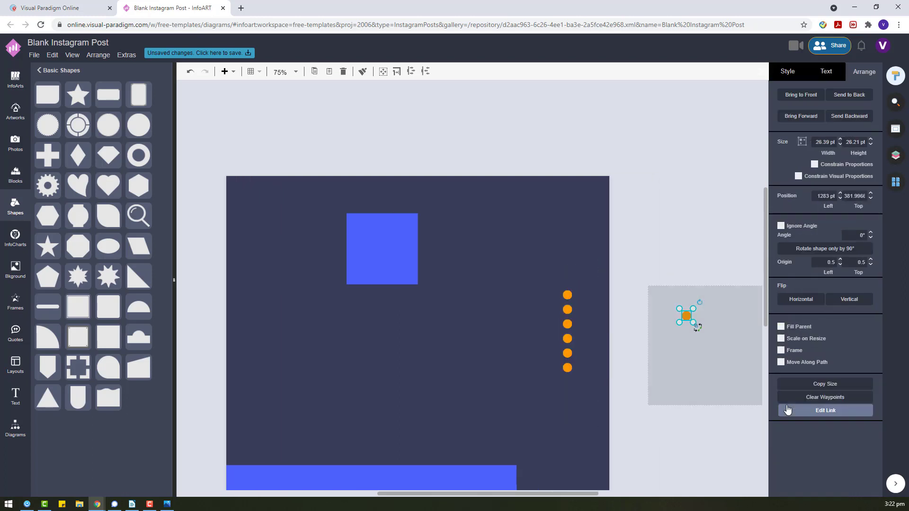
key("Delete")
- Group the six orange dots and move the group slightly higher along the page's right side
left_click_drag(698, 437, 496, 253)
key("ctrl+g")
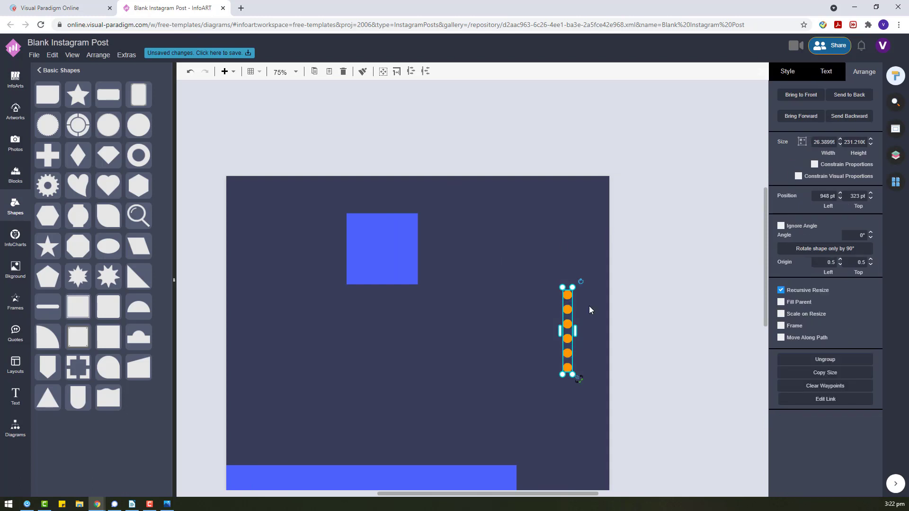
left_click_drag(568, 289, 573, 251)
left_click(618, 317)
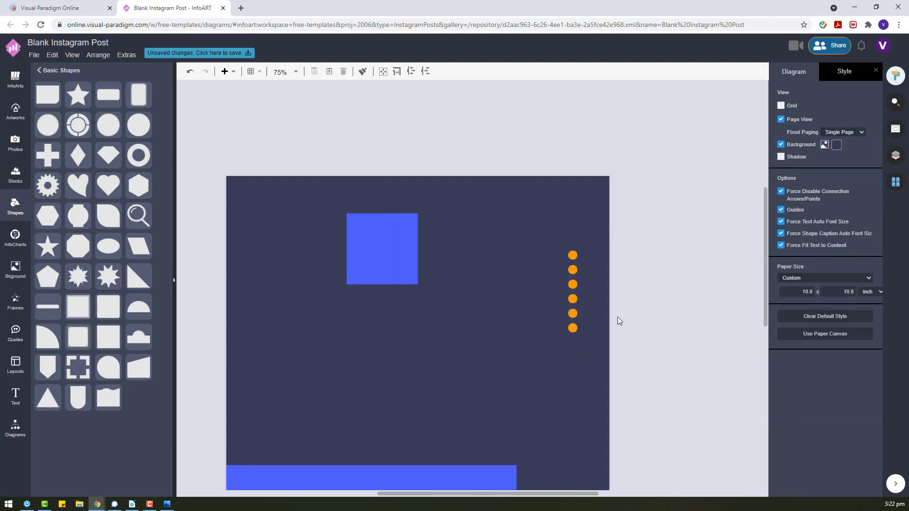
- Insert a 150 x 150 pt square image frame left of the blue square and set its opacity to 100%
left_click(13, 291)
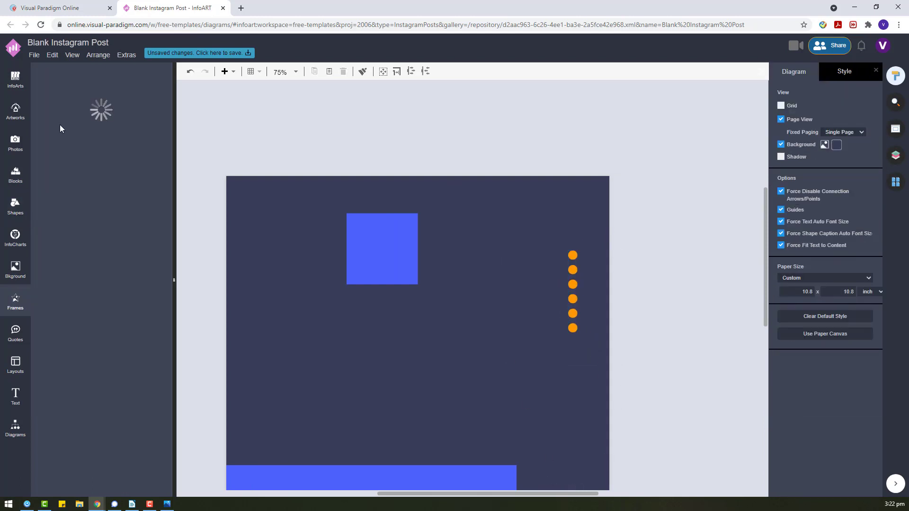
left_click_drag(271, 221, 271, 221)
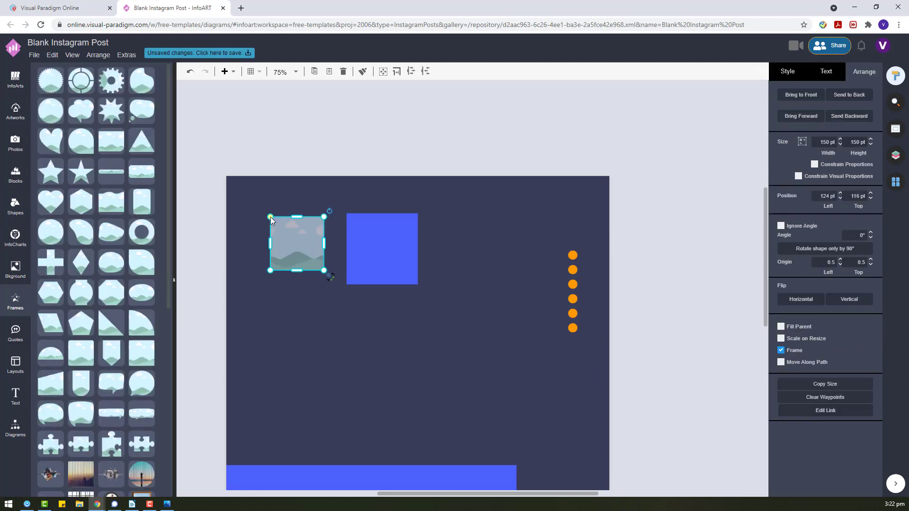
left_click_drag(375, 230, 378, 219)
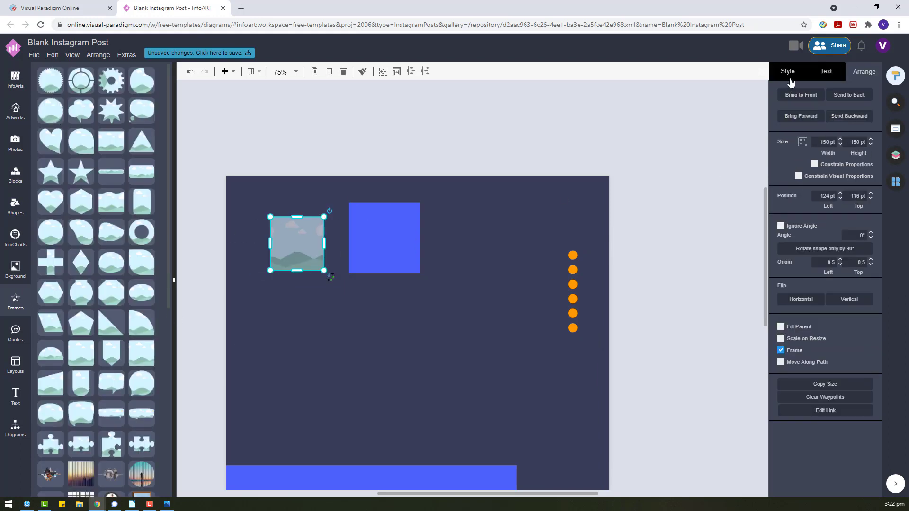
left_click(789, 78)
type("100")
key("Return")
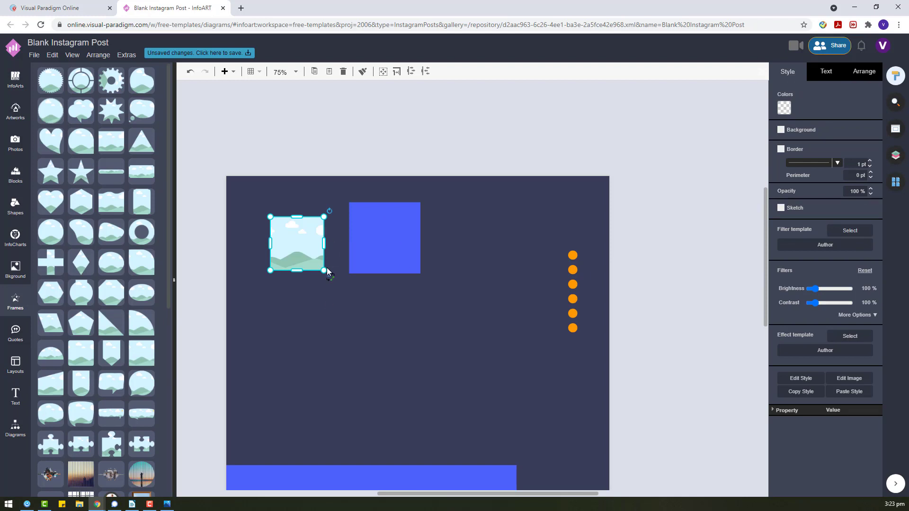
- Enlarge the square frame to about 372 pt wide and stretch it downward until it reaches the blue bar
left_click_drag(324, 271, 403, 348)
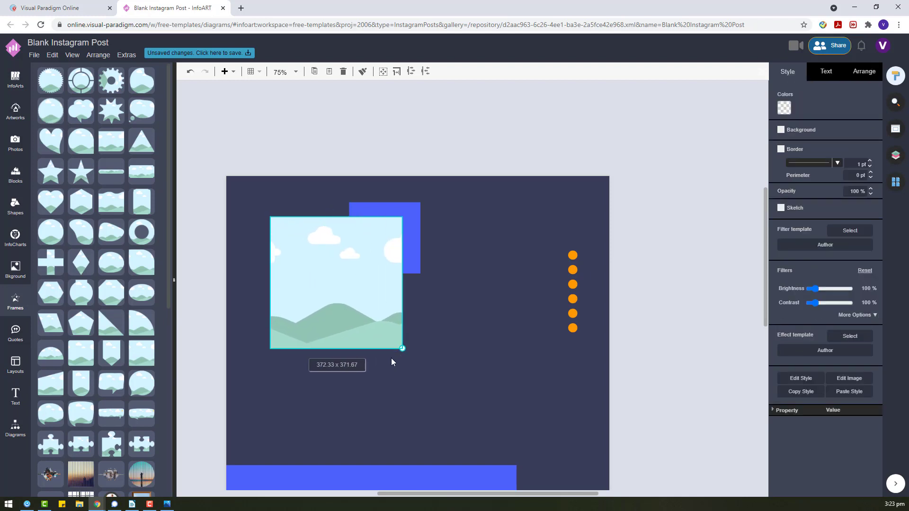
scroll(317, 217, "down", 2)
left_click_drag(335, 256, 319, 377)
key("Escape")
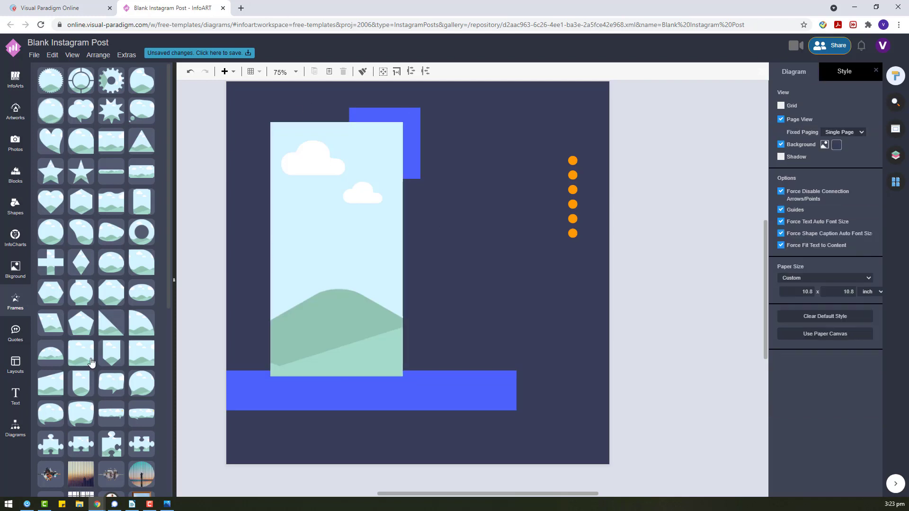
- Insert a frame with a rounded bottom on the page and flip it vertically into an arch
left_click_drag(61, 327, 479, 181)
left_click(865, 71)
left_click(837, 300)
- Stretch the arched frame into a tall shape and stand it on the left part of the blue bar
left_click_drag(476, 219, 455, 371)
left_click_drag(495, 171, 496, 192)
left_click_drag(494, 282, 316, 277)
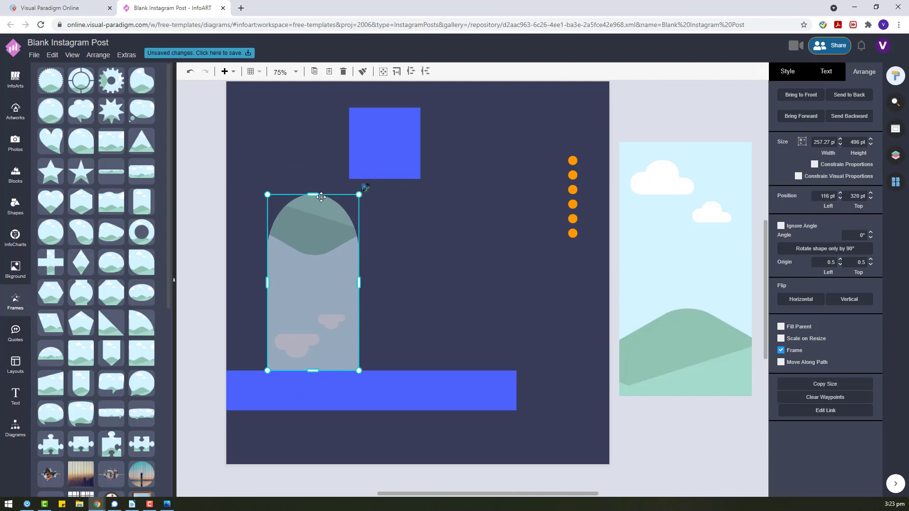
left_click_drag(313, 195, 393, 124)
- Delete the rectangular frame beside the page and set the arched frame's opacity to 100%
left_click(691, 265)
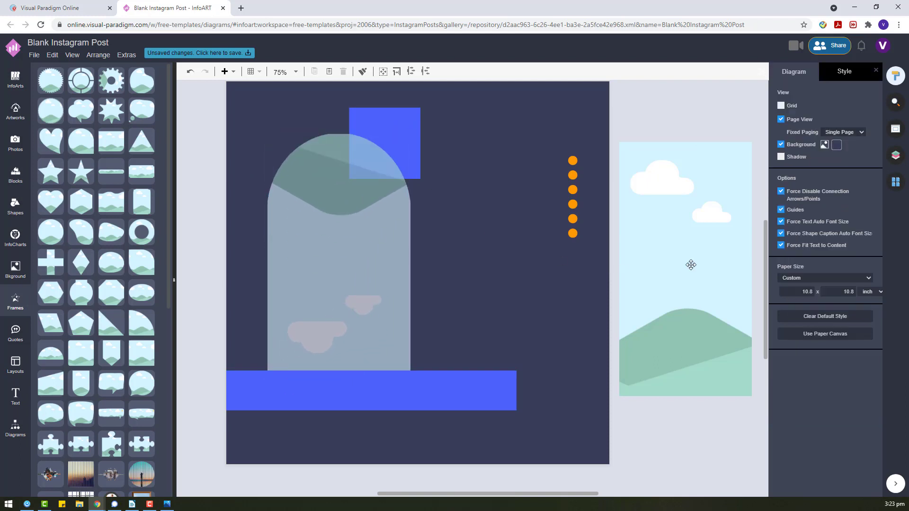
key("Delete")
left_click(310, 201)
left_click(786, 72)
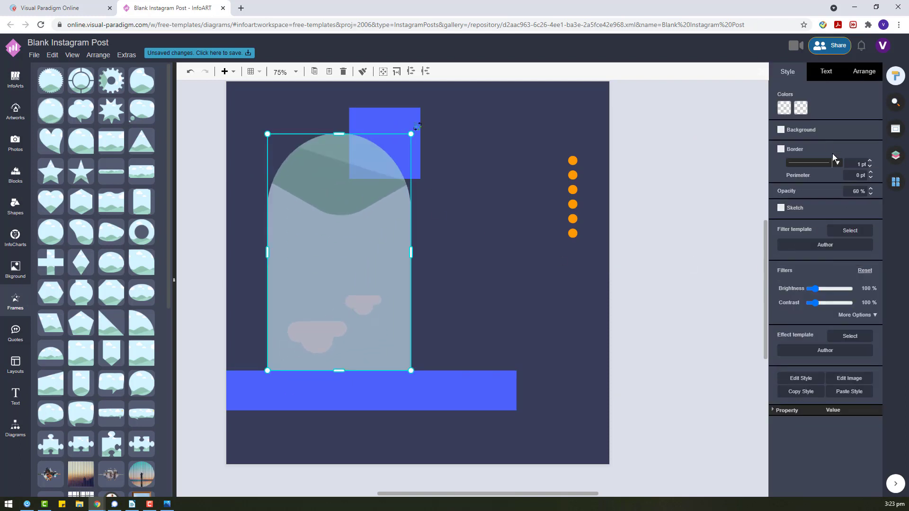
key("Return")
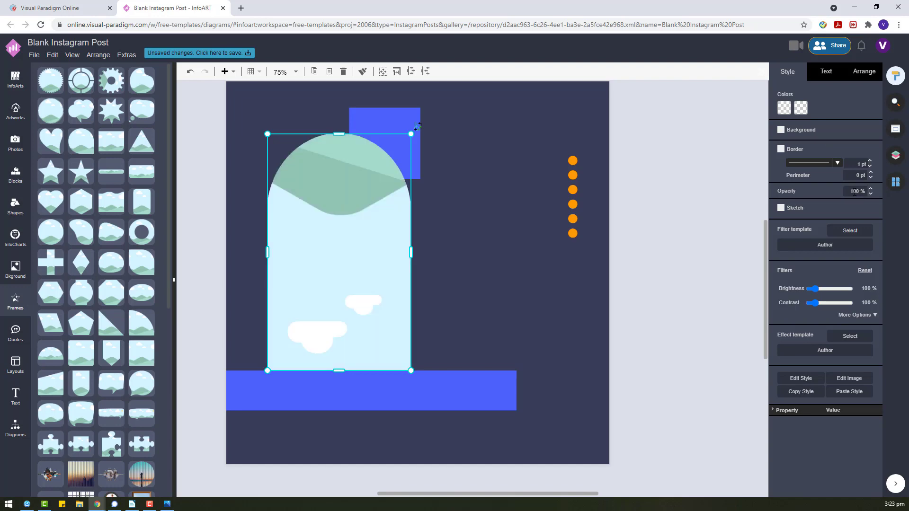
left_click(560, 275)
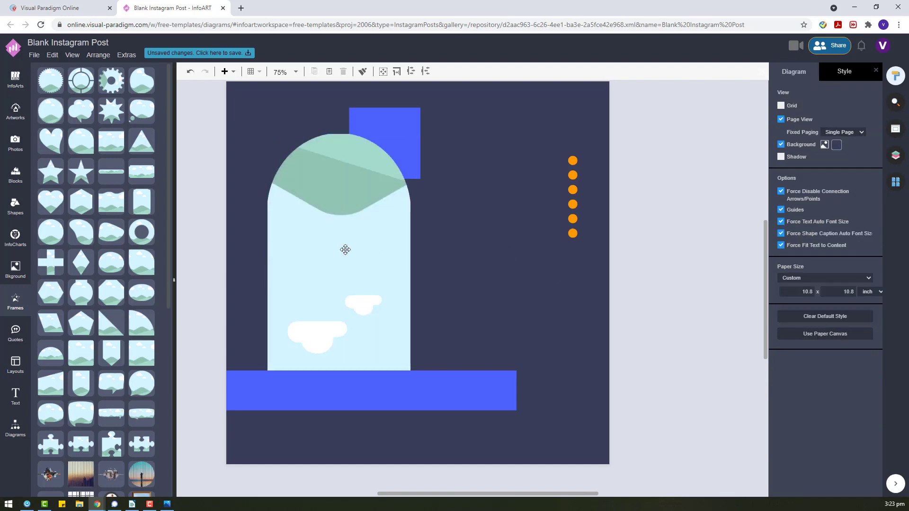
- Search the photo library for "punk look" and place the black-and-white portrait of a short-haired woman on the page
left_click(345, 249)
left_click(16, 142)
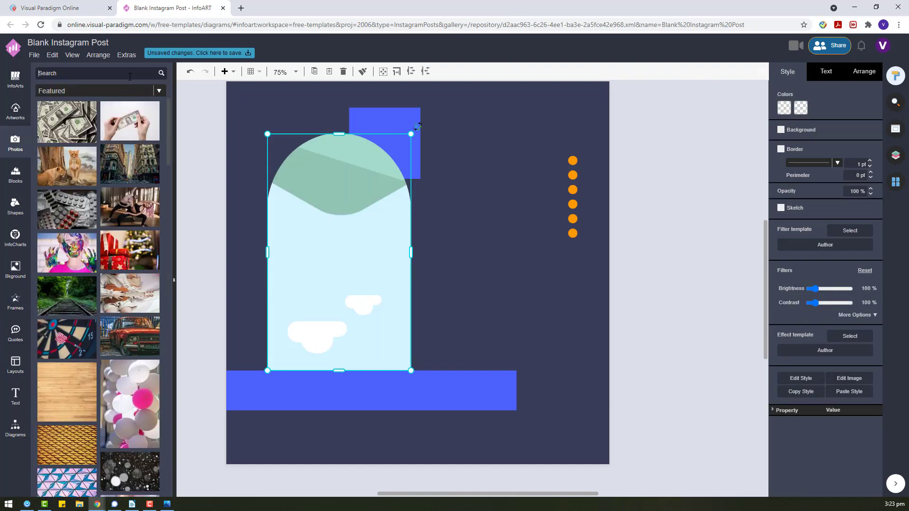
left_click(130, 76)
type("punk look")
key("Return")
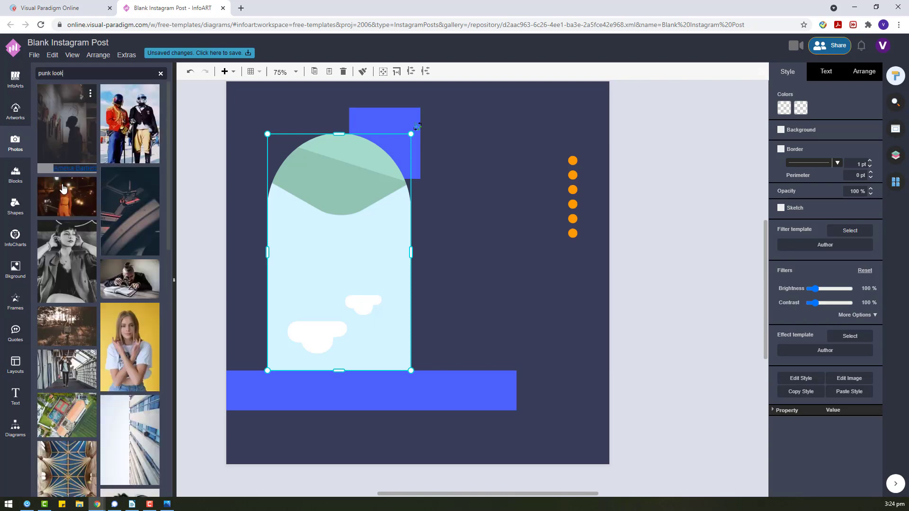
left_click_drag(64, 189, 520, 247)
key("Delete")
left_click_drag(71, 265, 360, 129)
- Bring the arched frame to the front and position the portrait photo behind it
right_click(336, 228)
mouse_move(473, 332)
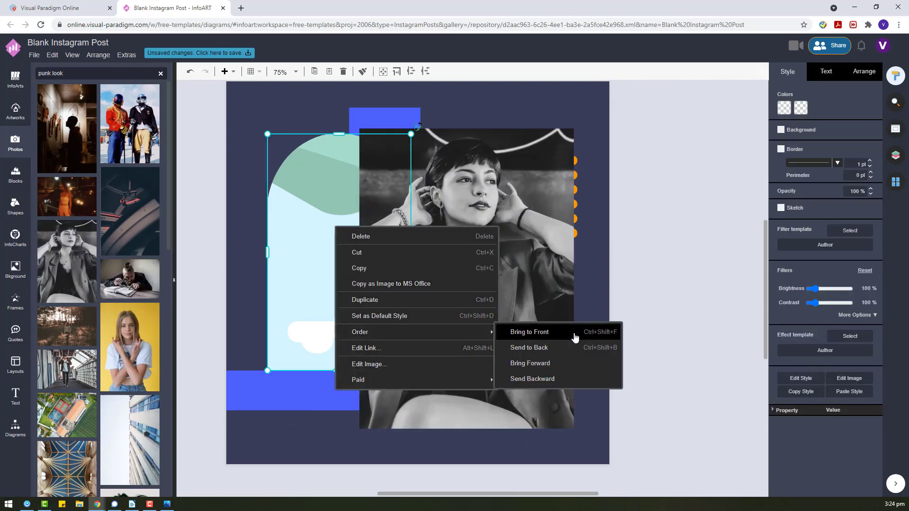
left_click(575, 337)
left_click_drag(526, 310, 408, 312)
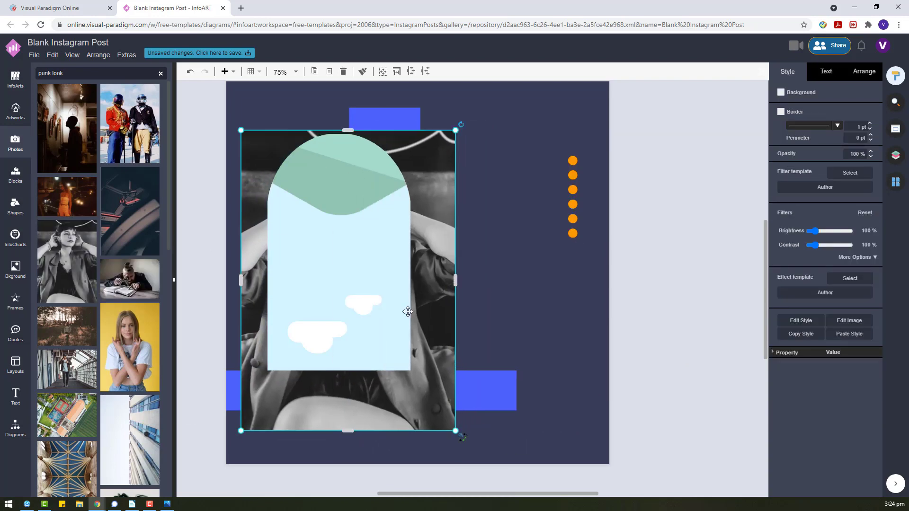
- Fit the portrait photo into the arched frame so it is cropped to the arch
right_click(381, 312)
left_click(407, 419)
left_click(534, 307)
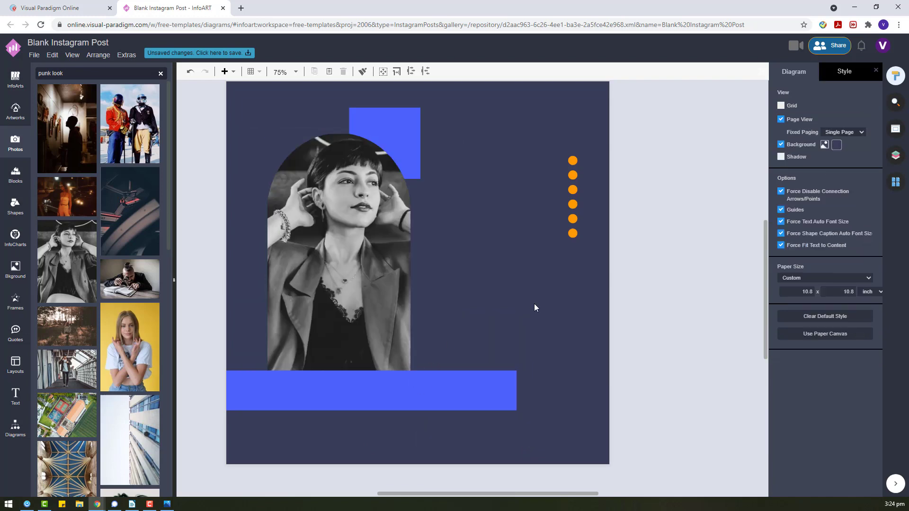
- Move the blue square behind the upper-left shoulder of the arched portrait
left_click_drag(398, 134, 272, 292)
left_click(455, 270)
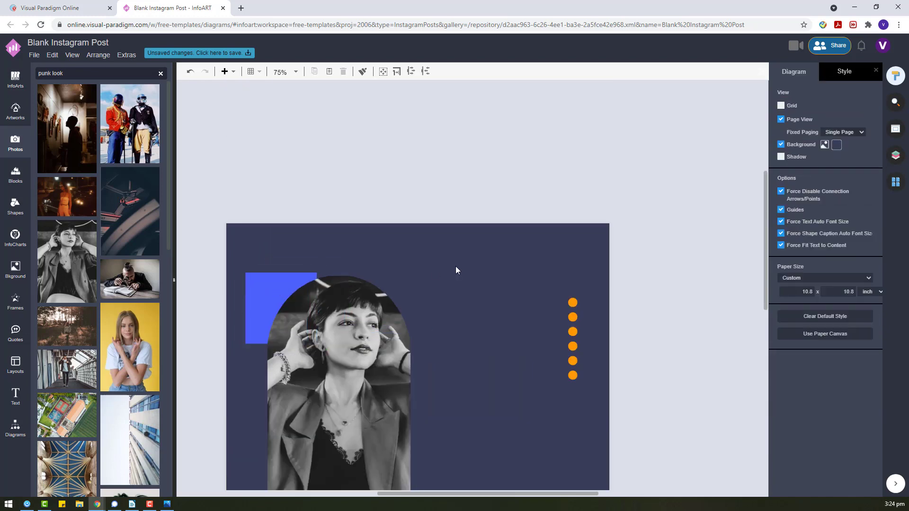
scroll(456, 268, "down", 2)
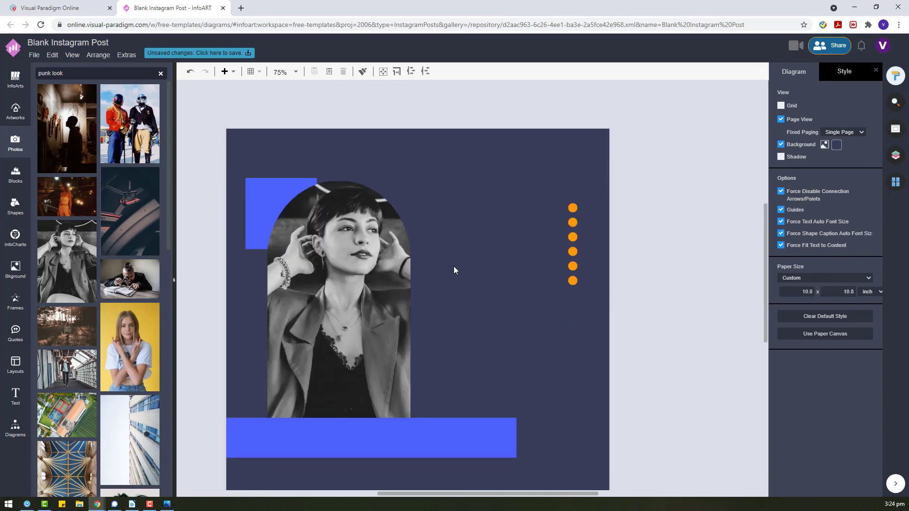
- Move the blue square off the page and add a circle from the General shapes, filled with the same blue
left_click_drag(275, 197, 723, 249)
left_click(15, 428)
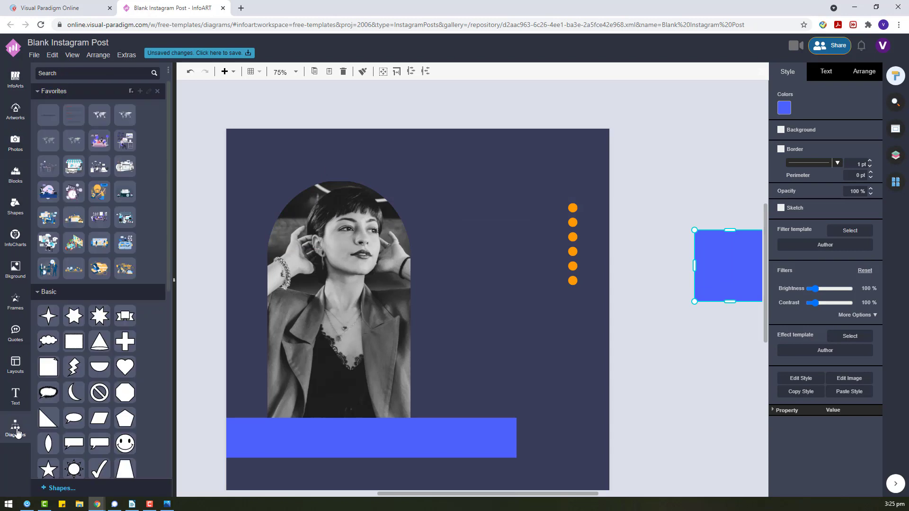
scroll(91, 327, "down", 7)
left_click(46, 440)
scroll(85, 366, "down", 5)
left_click_drag(99, 251, 523, 243)
left_click(868, 137)
left_click(827, 225)
- Send the blue circle to the back and position it behind the upper-right curve of the arched portrait
left_click_drag(506, 213, 402, 200)
right_click(414, 226)
mouse_move(445, 331)
left_click(615, 348)
left_click(478, 259)
left_click(439, 211)
left_click(394, 191)
left_click(373, 173)
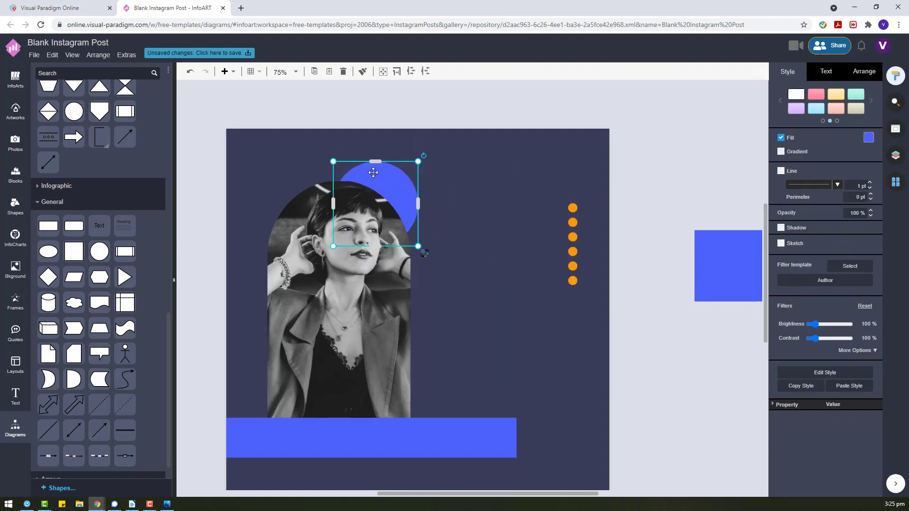
- Duplicate the blue circle and fill the copy with orange
key("ctrl+c")
key("ctrl+v")
left_click(869, 138)
left_click(828, 165)
- Place the orange circle, shrunk, behind the portrait's right edge below the blue circle, and delete the blue square beside the page
left_click_drag(314, 133, 412, 229)
right_click(413, 237)
left_click(467, 198)
right_click(410, 231)
mouse_move(538, 337)
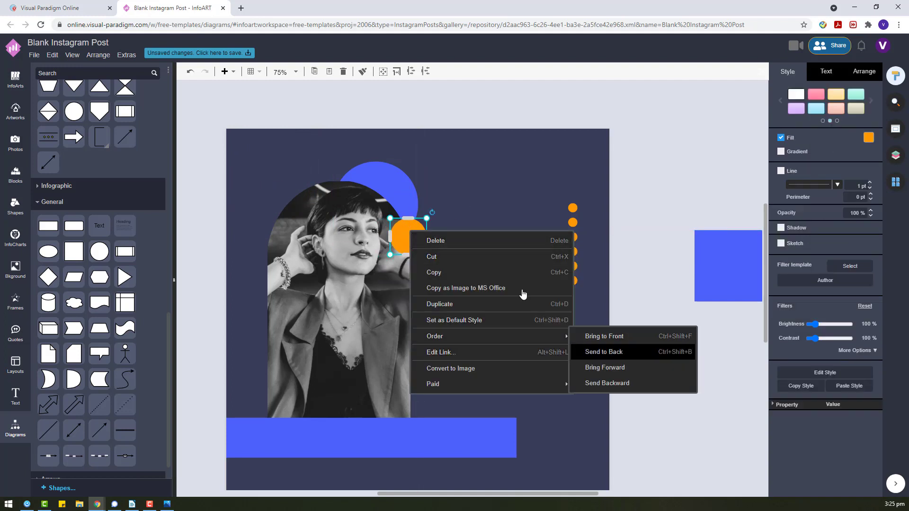
left_click(604, 352)
left_click(742, 262)
key("Delete")
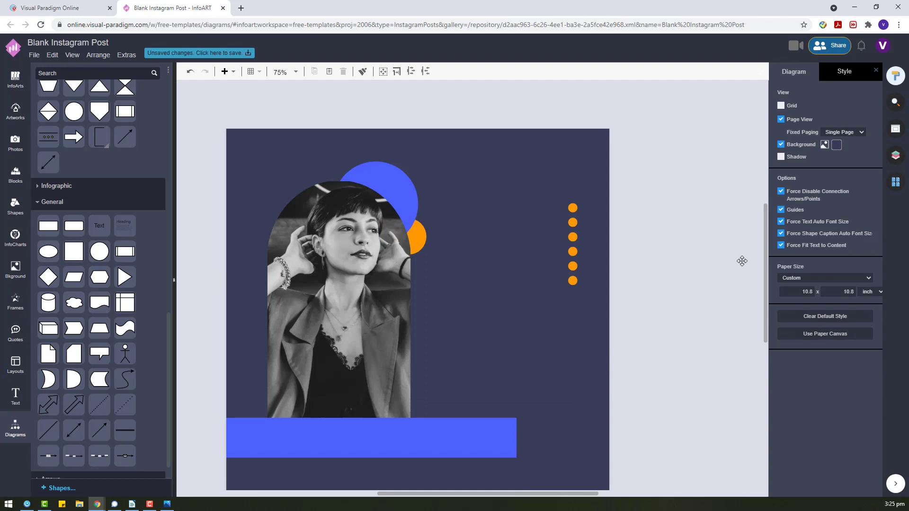
- Widen the blue bar below the portrait to about 974 and raise its upper edge over the bottom of the photo
scroll(497, 350, "down", 4)
left_click(492, 261)
left_click_drag(516, 249, 572, 246)
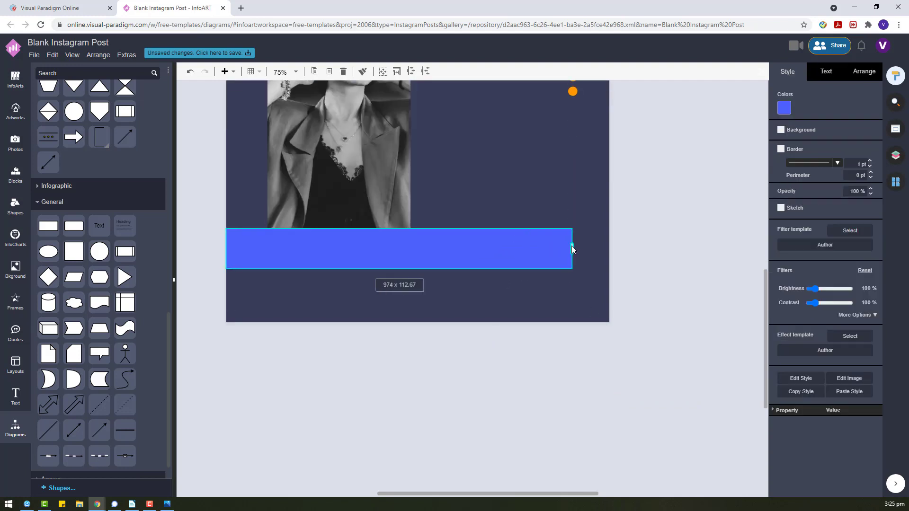
left_click(526, 354)
left_click(412, 239)
left_click_drag(400, 229, 400, 221)
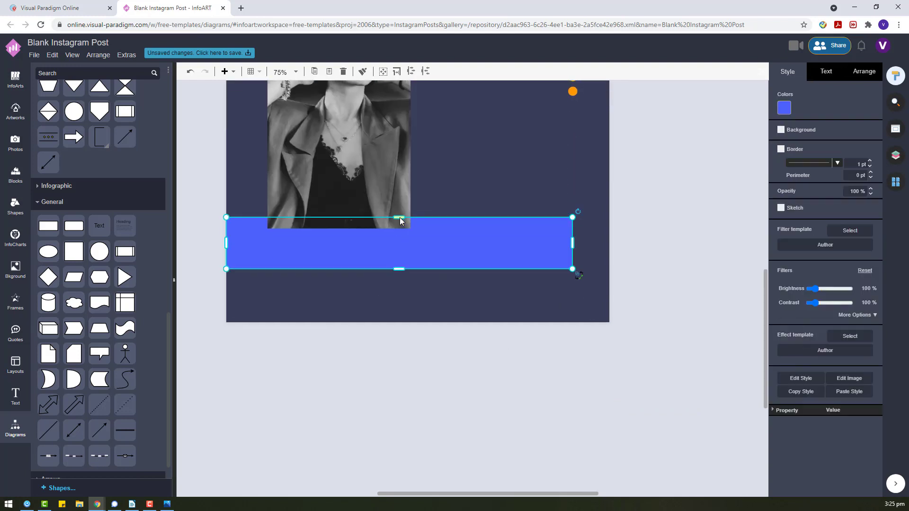
- Bring the blue bar to the front so it covers the lower edge of the portrait
right_click(478, 261)
mouse_move(521, 370)
left_click(663, 369)
left_click(456, 327)
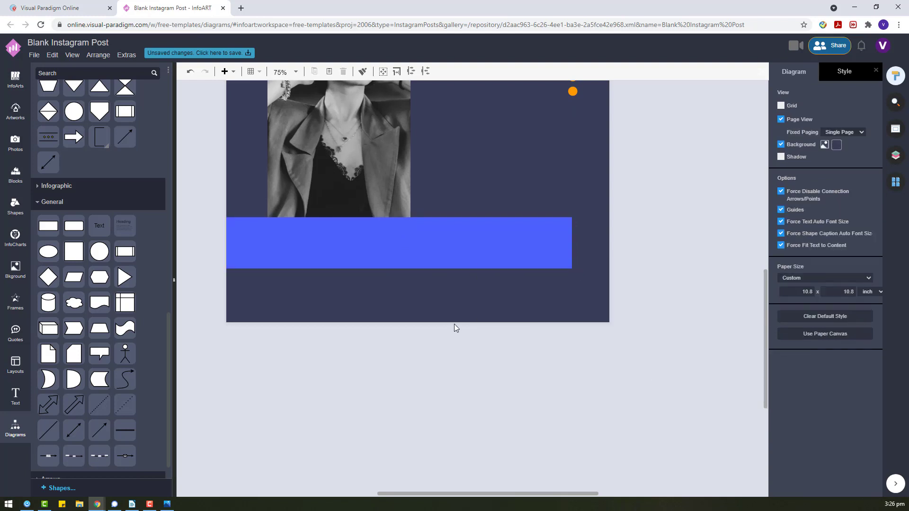
- Place a text box beside the page and format it in white Bebas Neue
key("alt+Tab")
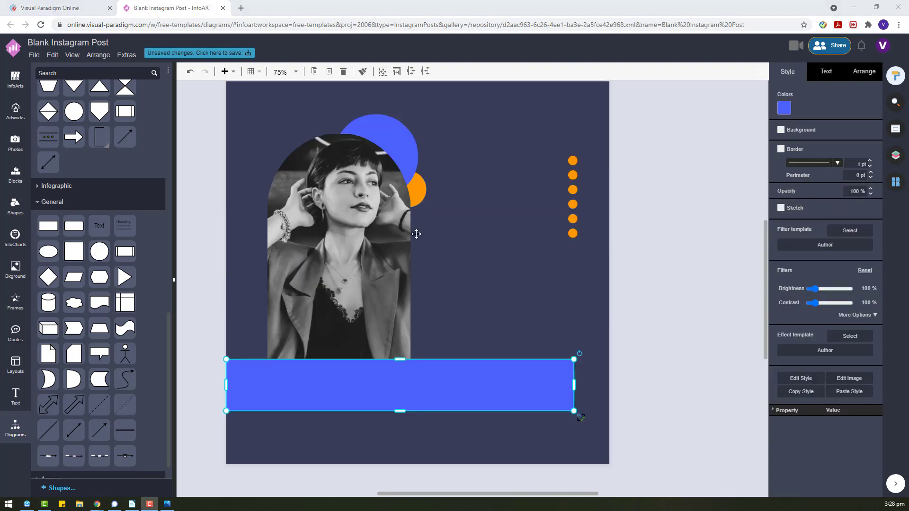
left_click(826, 71)
left_click(817, 105)
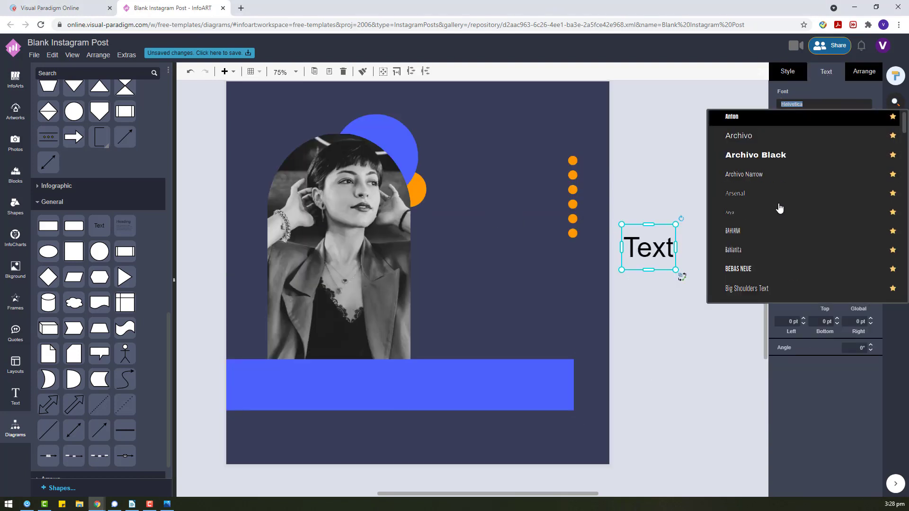
scroll(777, 204, "down", 3)
left_click(777, 126)
left_click(868, 181)
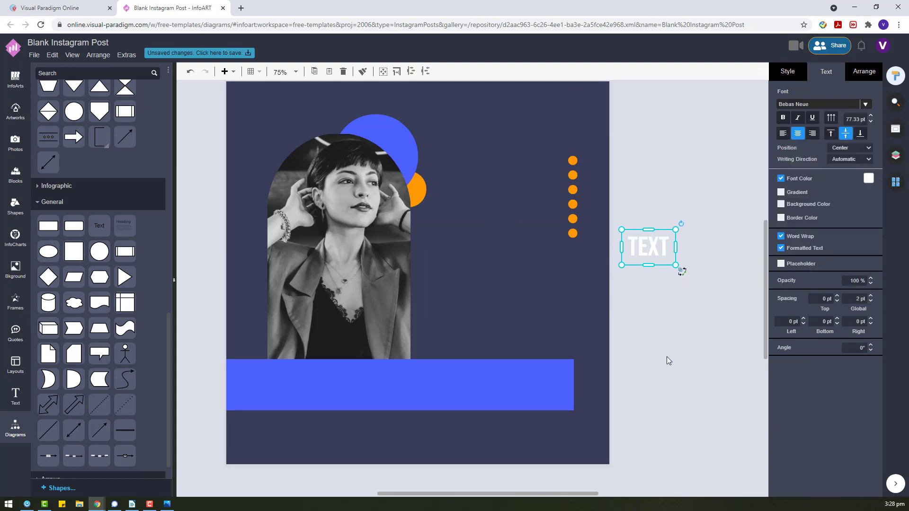
- Move the text box onto the page beside the portrait, enlarge it and enter "80% OFF"
left_click_drag(672, 250, 560, 292)
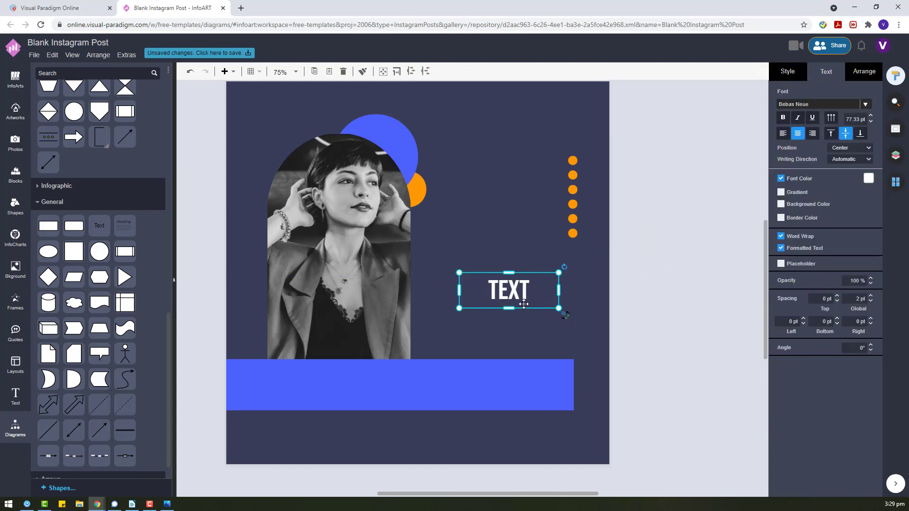
left_click_drag(511, 308, 511, 316)
left_click_drag(515, 289, 484, 311)
double_click(483, 311)
type("80% OFF")
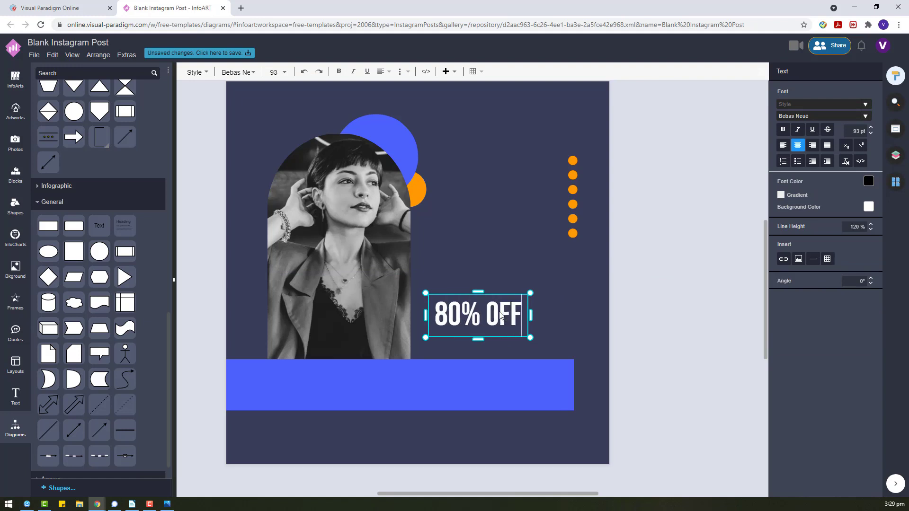
key("Escape")
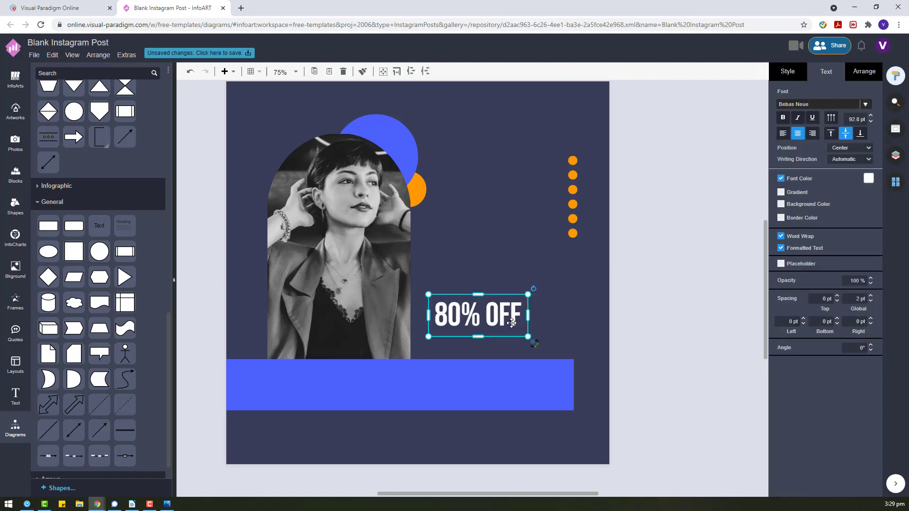
- Move the discount text to the right end of the blue bar, enlarge it and change it to "20% OFF"
left_click_drag(500, 316, 533, 386)
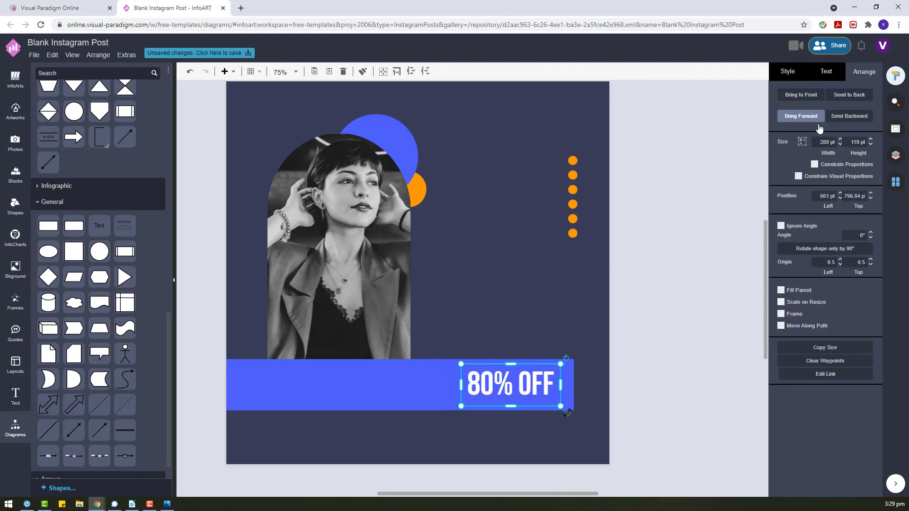
left_click_drag(460, 406, 450, 391)
double_click(500, 386)
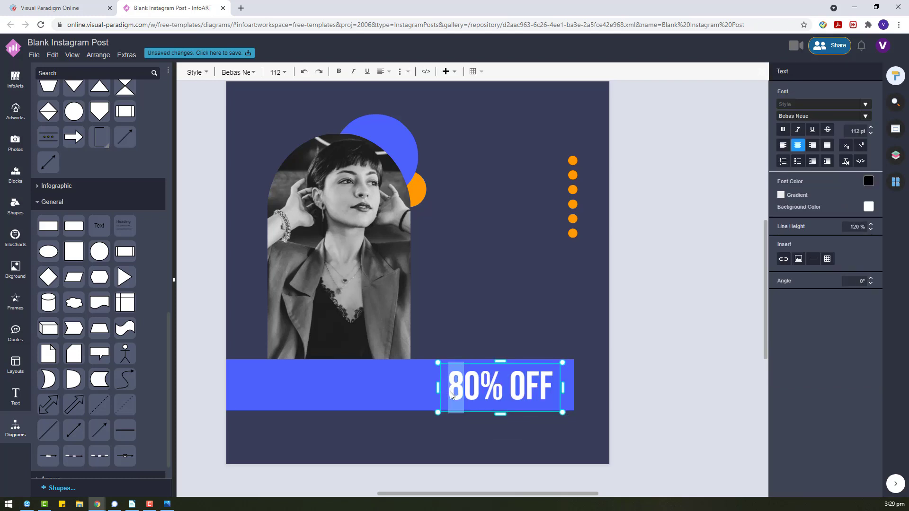
type("2")
left_click(503, 436)
- Duplicate the "20% OFF" text so one copy stays on the blue bar and one sits at the page's right edge
left_click_drag(512, 400, 648, 300)
key("ctrl+c")
key("ctrl+v")
- Make the "20% OFF" text on the blue bar bold
left_click(826, 72)
left_click(524, 400)
left_click(785, 106)
key("Escape")
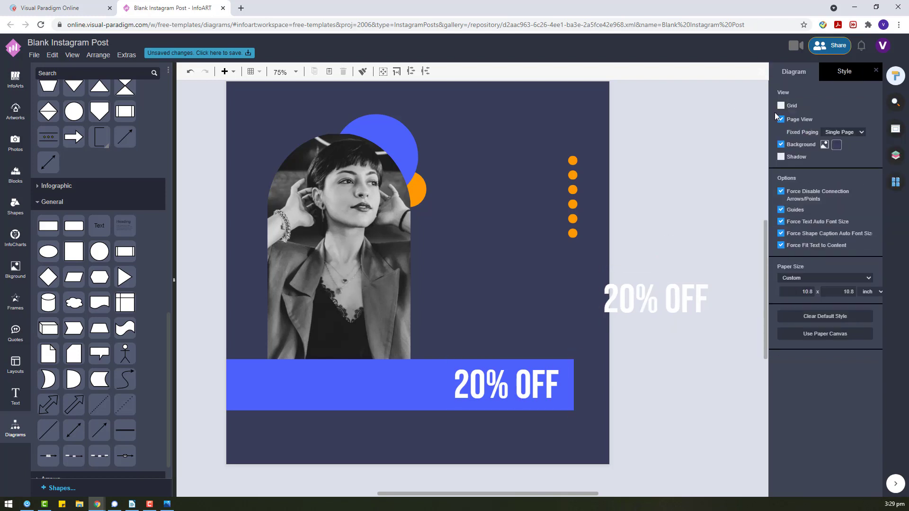
left_click(525, 376)
left_click(655, 234)
- Move the non-bold copy down a little and replace its text with "SPECIAL OFFER" on two lines
left_click(657, 301)
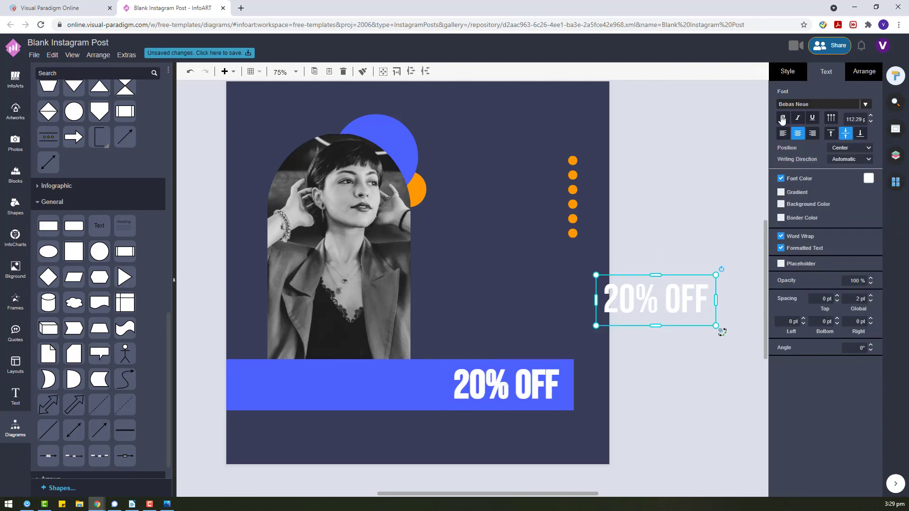
left_click_drag(658, 301, 634, 349)
double_click(633, 347)
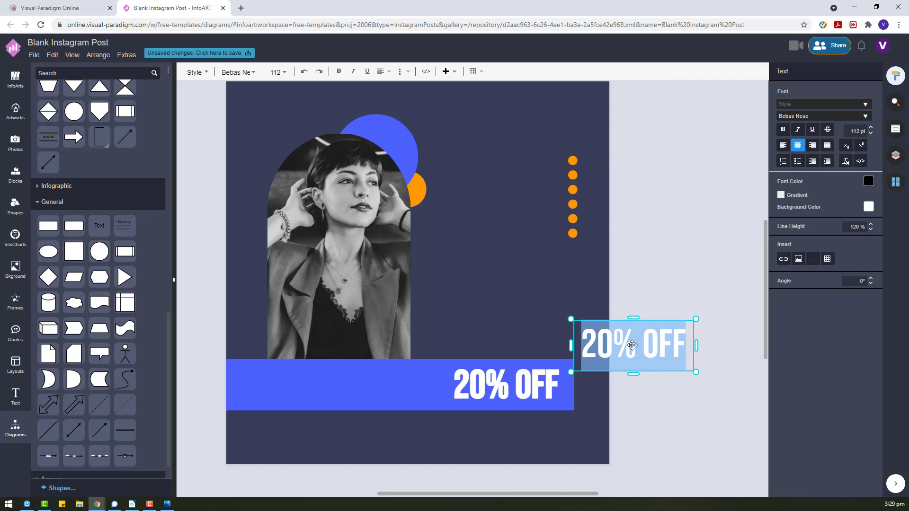
type("SPECIAL")
key("Return")
type("OFFER")
left_click(587, 307)
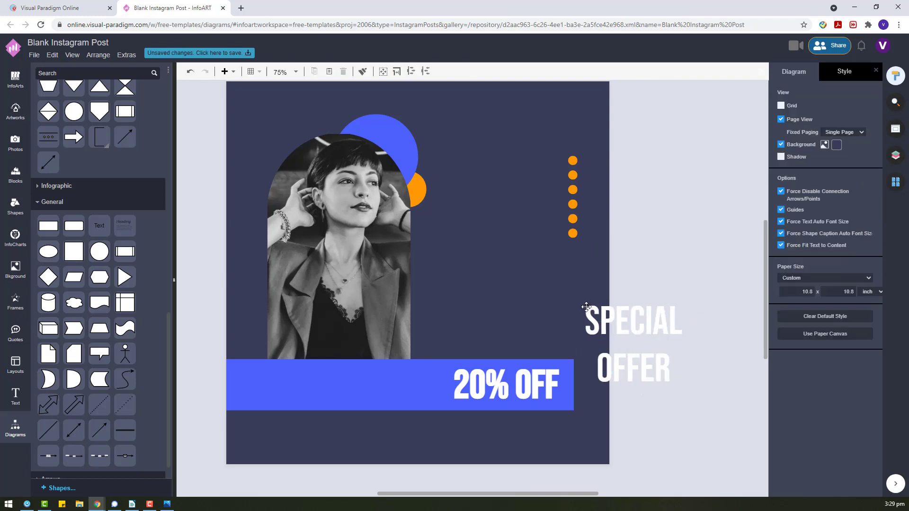
- Resize the "SPECIAL OFFER" box to fit one line and place it on the blue bar left of "20% OFF"
left_click(586, 307)
left_click_drag(573, 344, 509, 344)
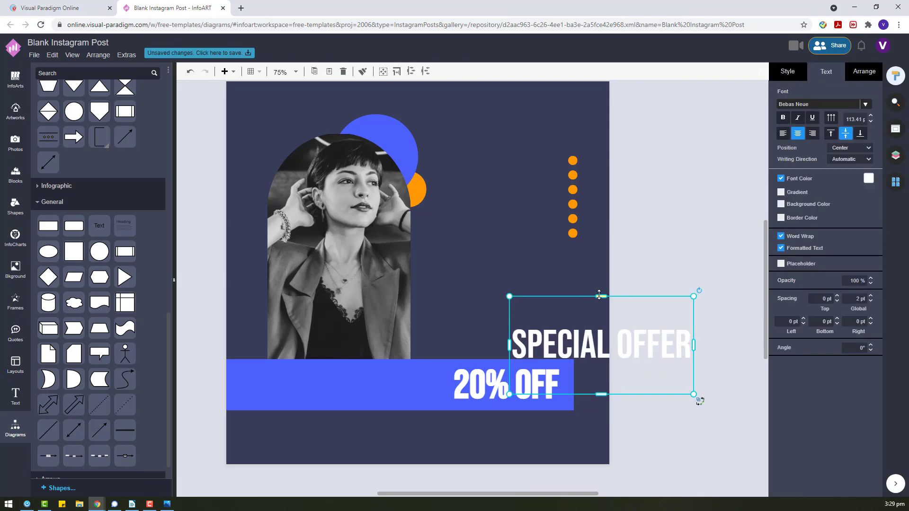
left_click_drag(599, 295, 600, 351)
left_click_drag(644, 369, 385, 381)
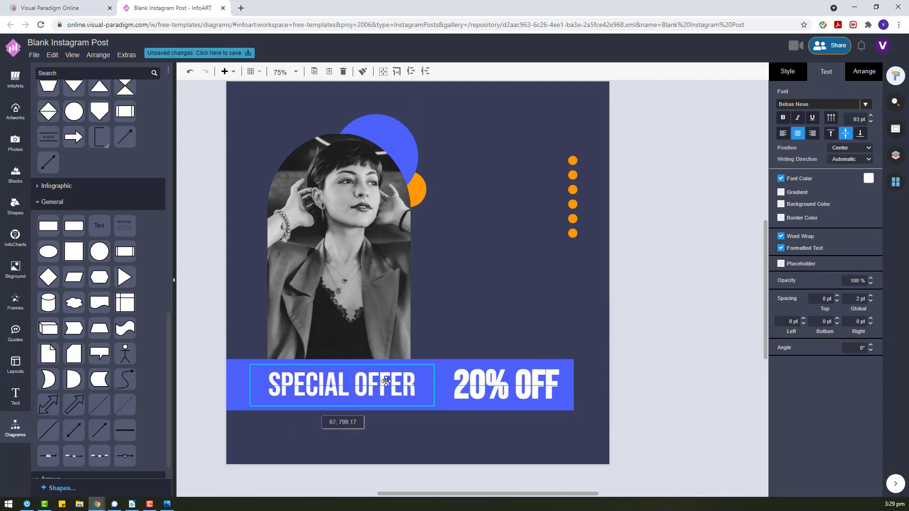
left_click(631, 311)
- Shift the "SPECIAL OFFER" and "20% OFF" texts together so they are vertically centred on the blue bar
left_click(391, 376)
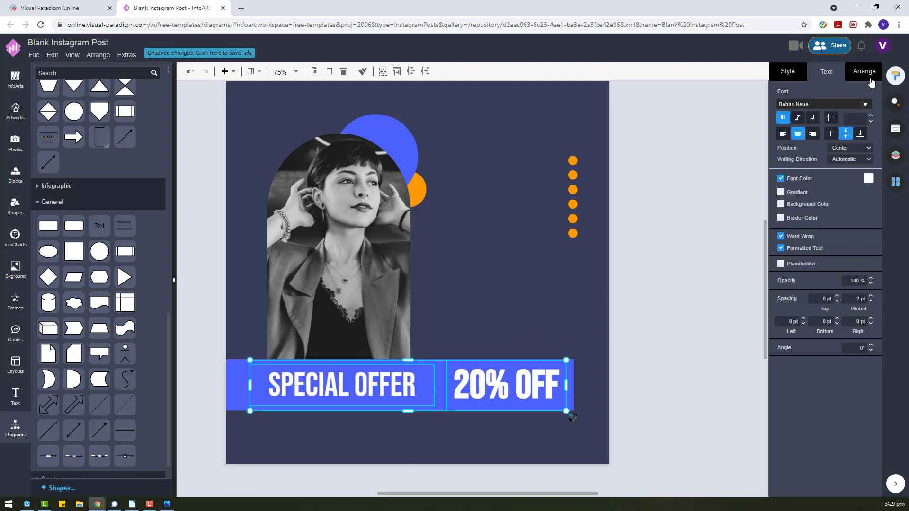
left_click(869, 81)
left_click_drag(458, 384, 458, 385)
left_click(572, 333)
left_click(502, 384)
left_click(374, 390, "shift")
key("Down")
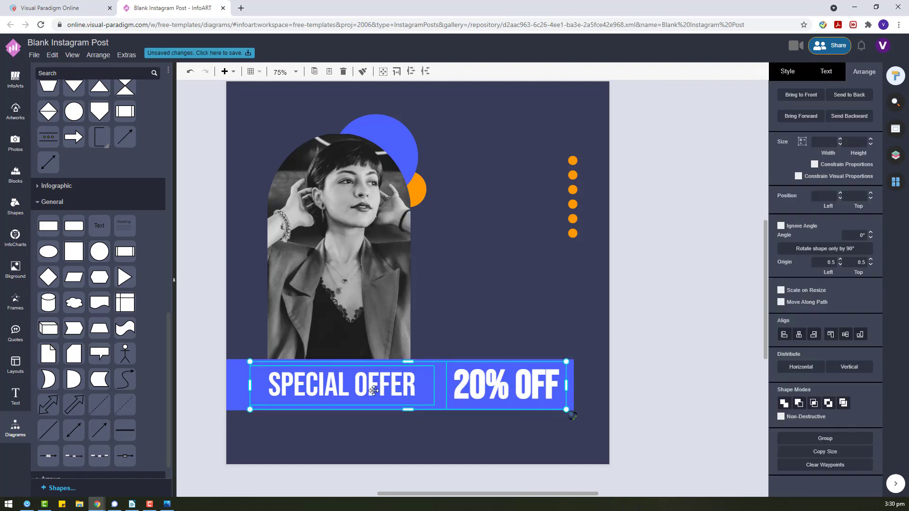
left_click(626, 331)
- Duplicate the "20% OFF" text, place the copy to the right of the page and widen its box onto the page
left_click(514, 386)
key("ctrl+c")
key("ctrl+v")
left_click_drag(516, 387, 686, 292)
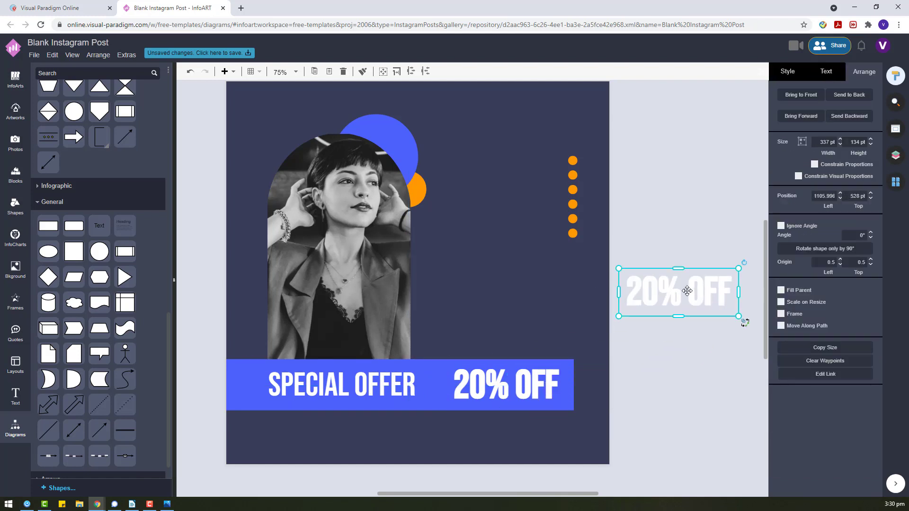
scroll(677, 301, "up", 1)
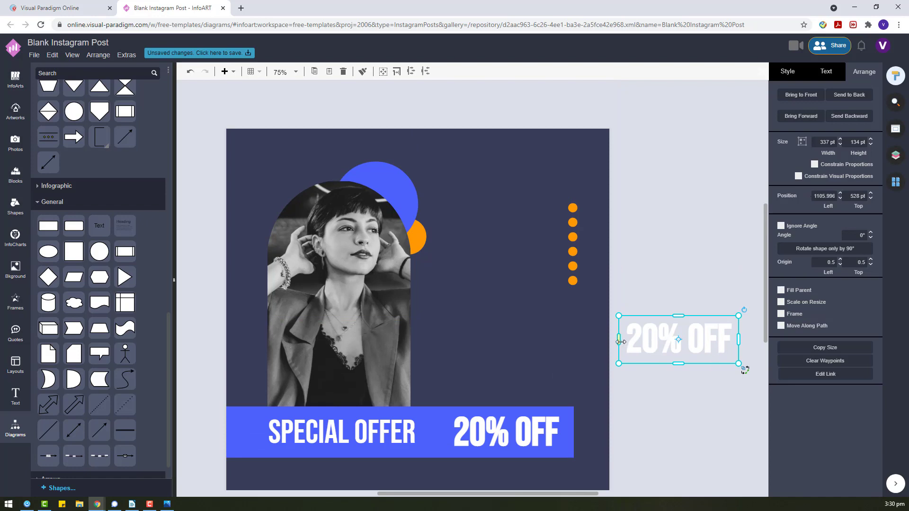
left_click_drag(618, 341, 466, 340)
- Set the font of the widened text copy to Abel
left_click(826, 72)
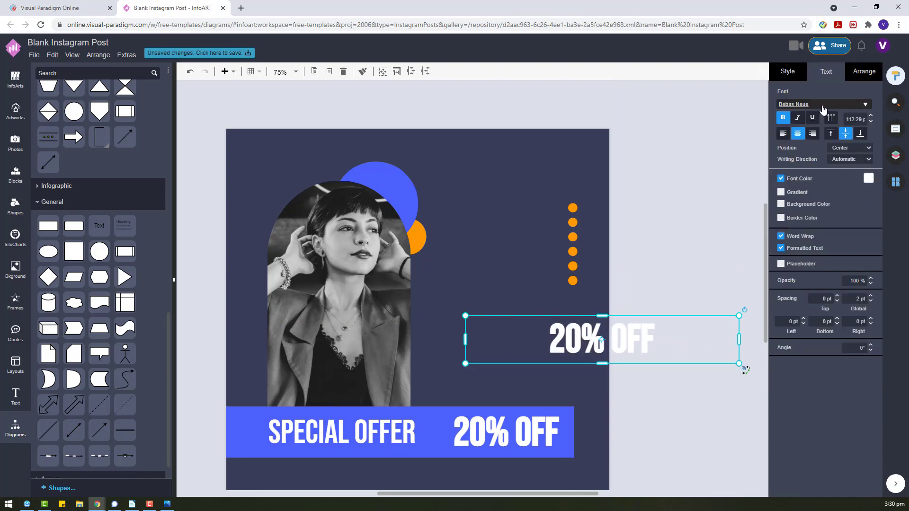
left_click(824, 105)
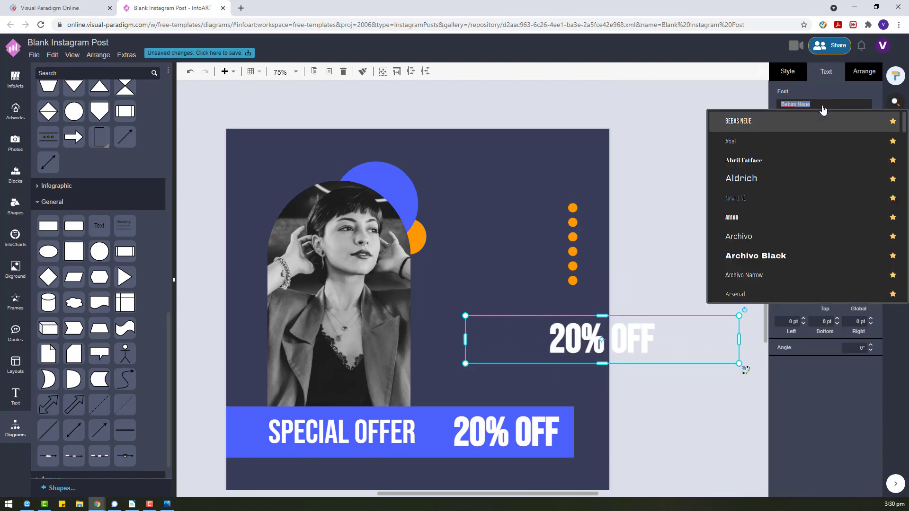
left_click(838, 141)
- Replace the text of the Abel copy with "SILVERJEWELLERY"
double_click(661, 338)
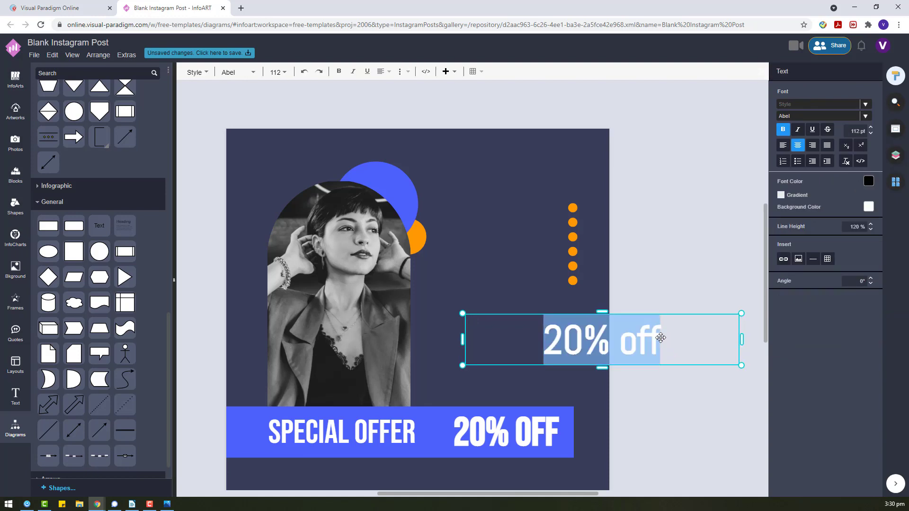
type("d")
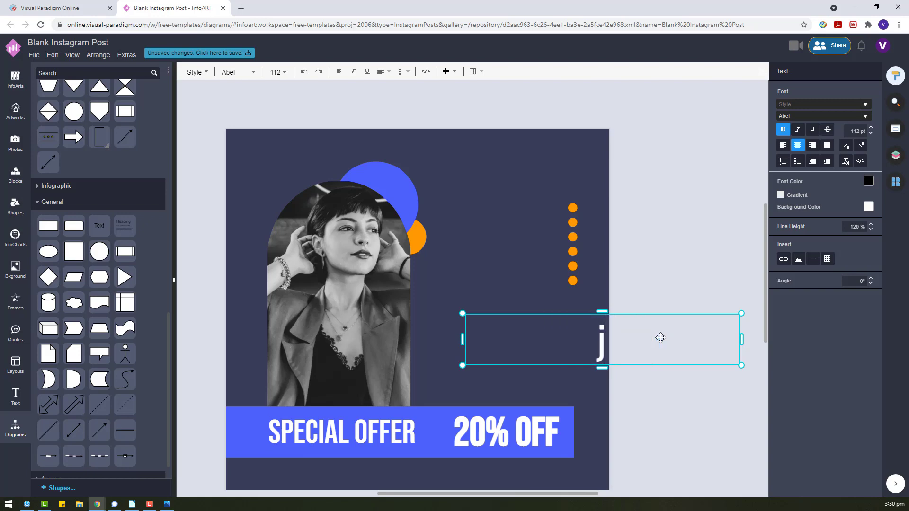
type("EWE;;ERY")
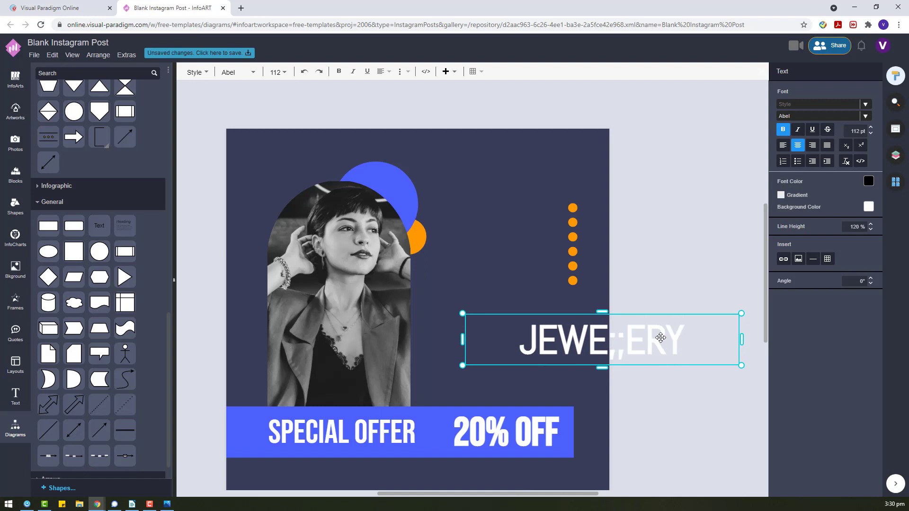
key("BackSpace")
key("BackSpace")
type("LL")
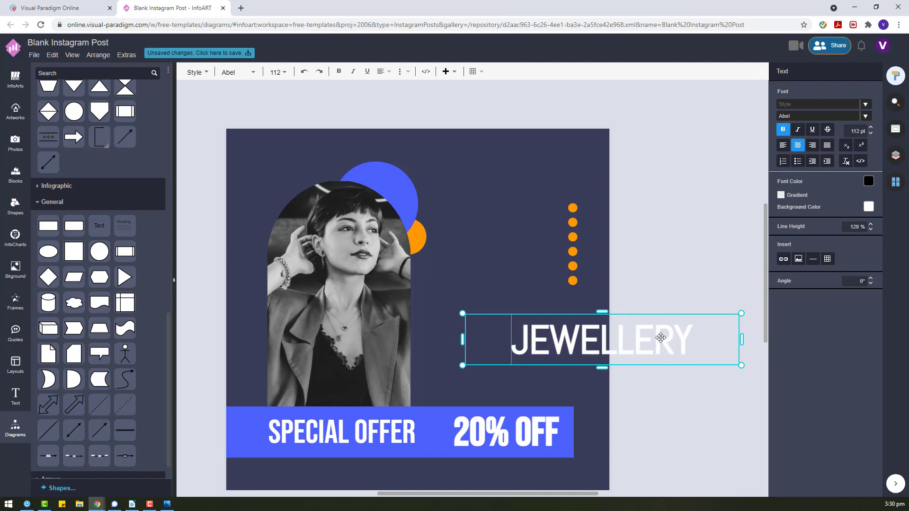
key("Home")
type("SILVER")
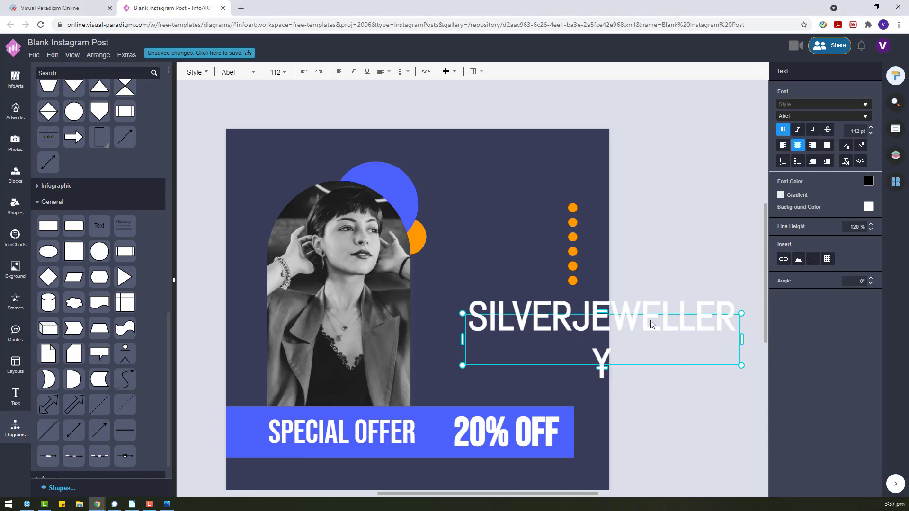
double_click(650, 322)
left_click(591, 322)
type("WWW.")
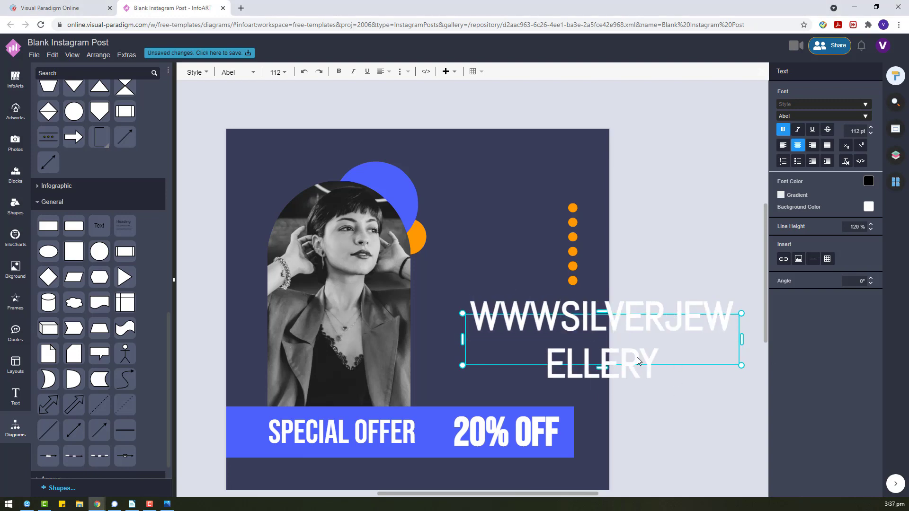
left_click(666, 365)
type(".COM")
left_click(636, 287)
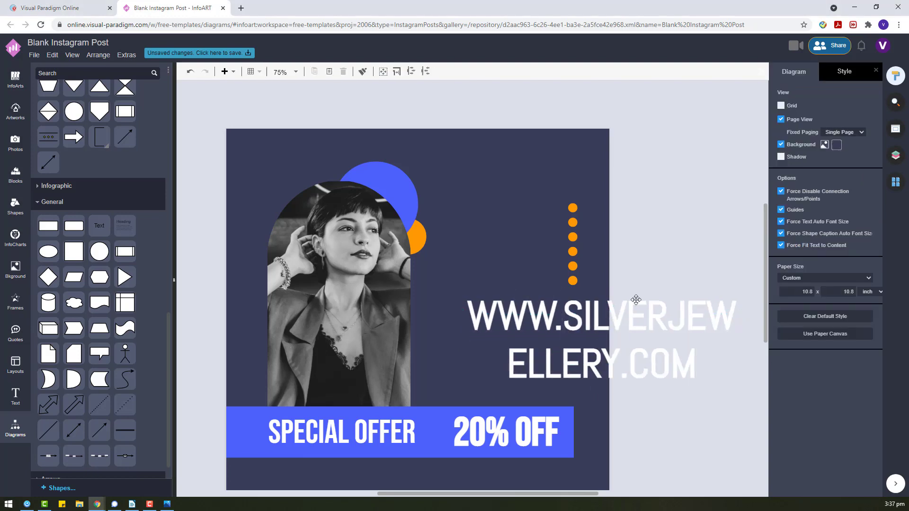
left_click(633, 304)
left_click_drag(602, 290, 603, 361)
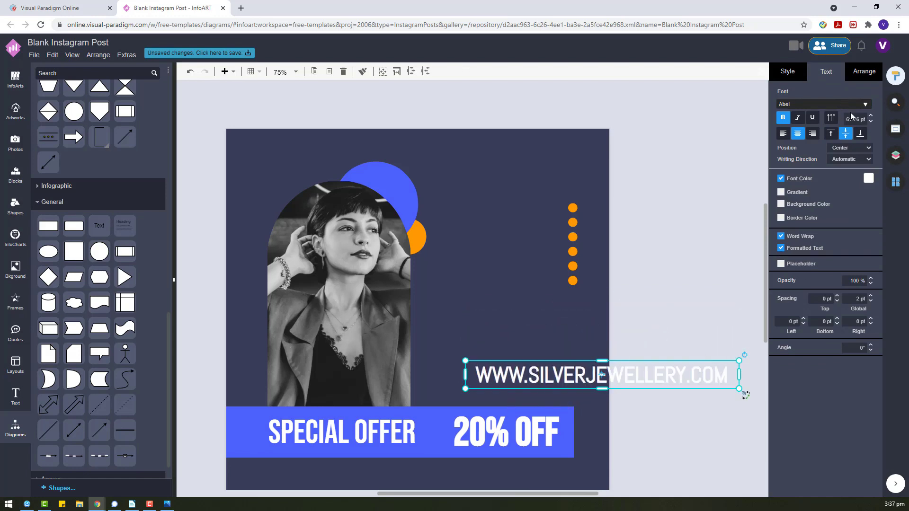
- Shrink the web address text, rotate it to -90° and place it vertically beside the left edge of the portrait
left_click_drag(739, 375, 514, 313)
left_click_drag(523, 348, 259, 218)
left_click(465, 223)
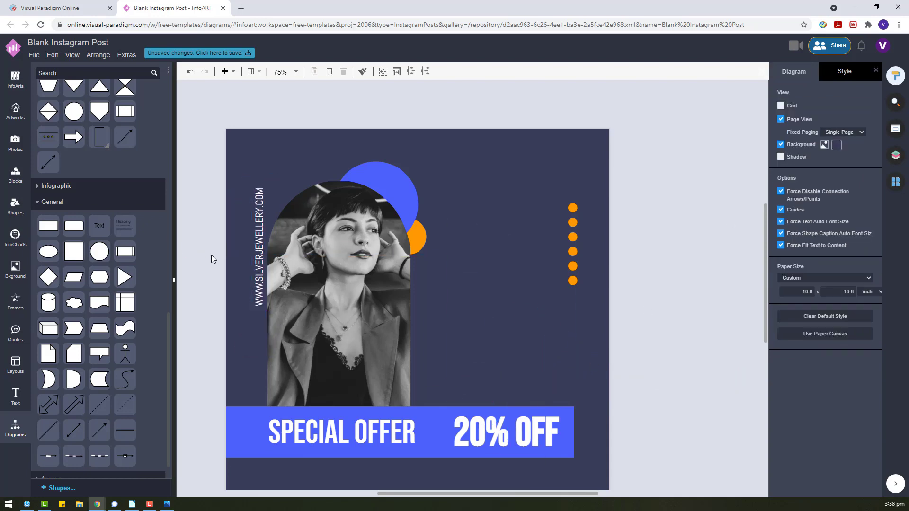
left_click_drag(259, 258, 252, 266)
left_click(510, 289)
left_click(356, 256)
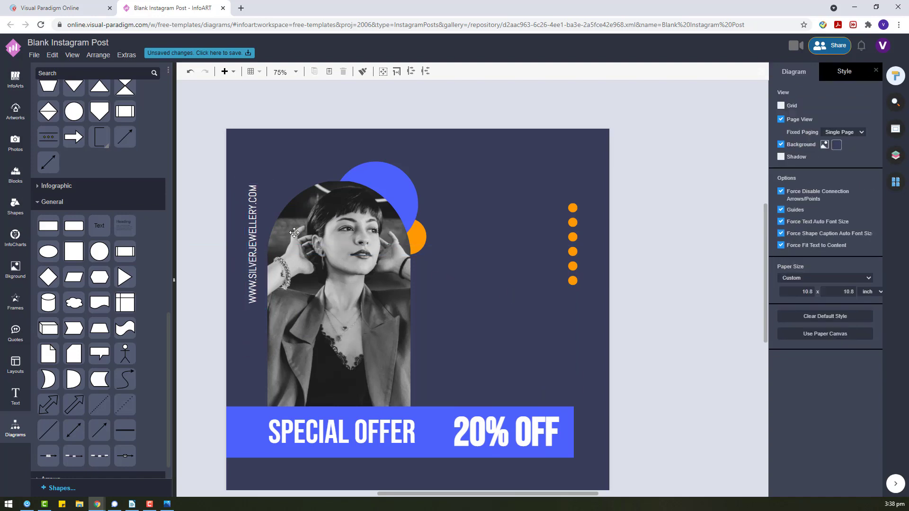
left_click_drag(257, 234, 253, 303)
left_click(220, 290)
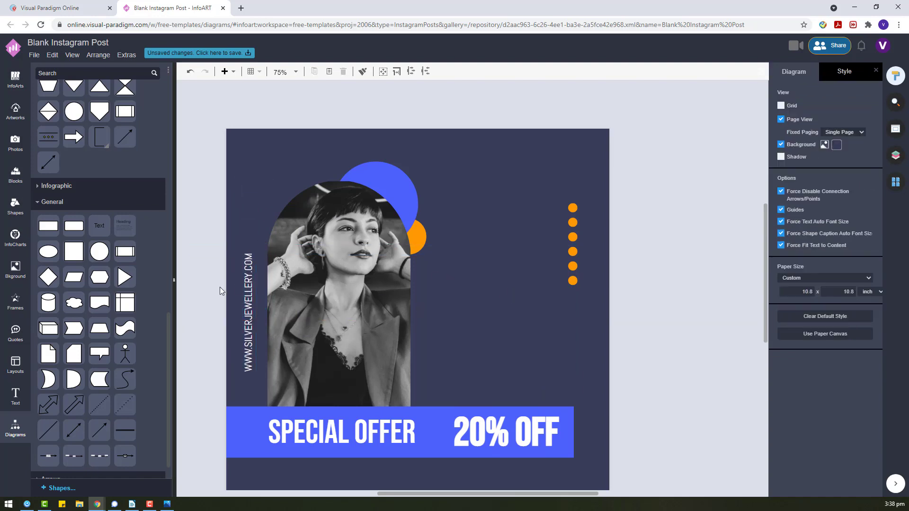
left_click(248, 293)
- Copy the "20% OFF" text above the orange dots and replace the copy's text with "SJ BOUTIQUE"
left_click(521, 430)
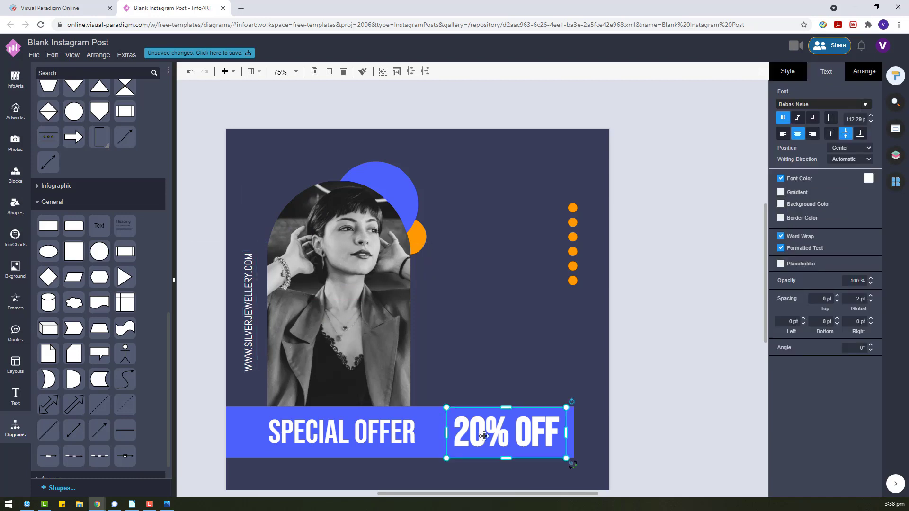
left_click_drag(521, 429, 538, 164)
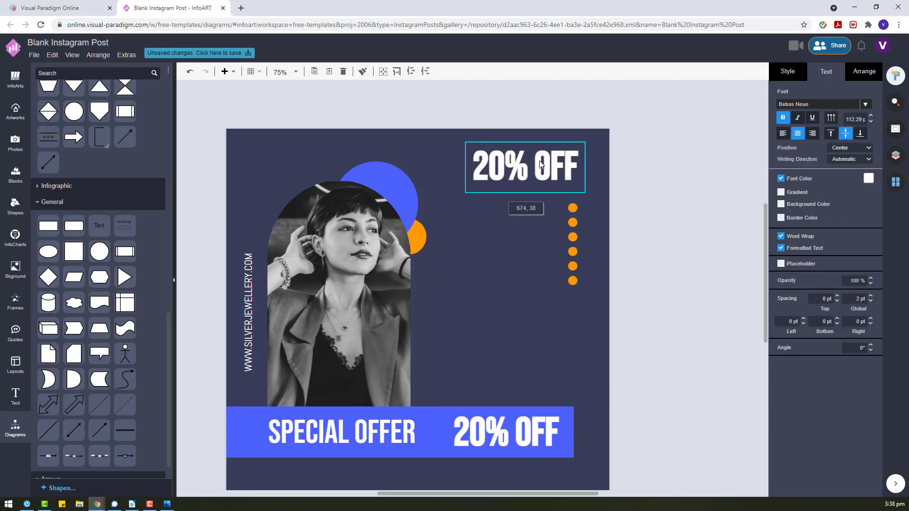
double_click(540, 161)
type("SJ")
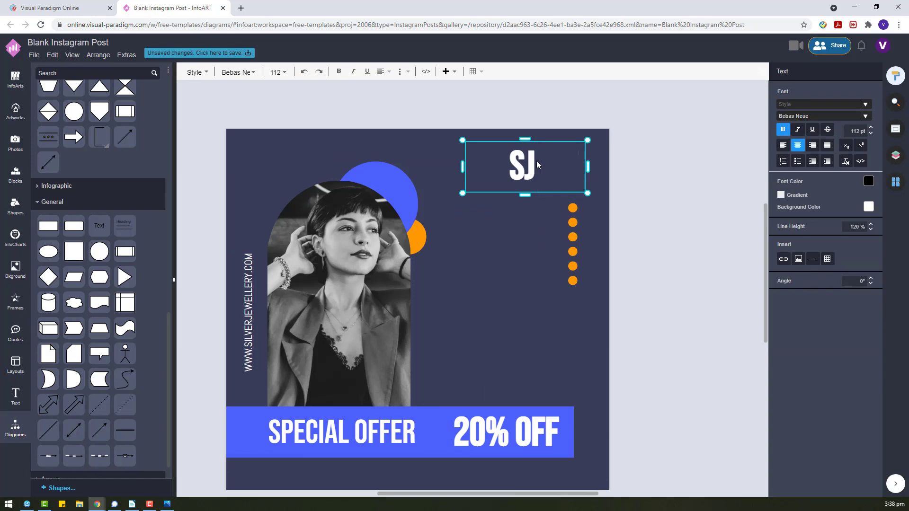
type("SR")
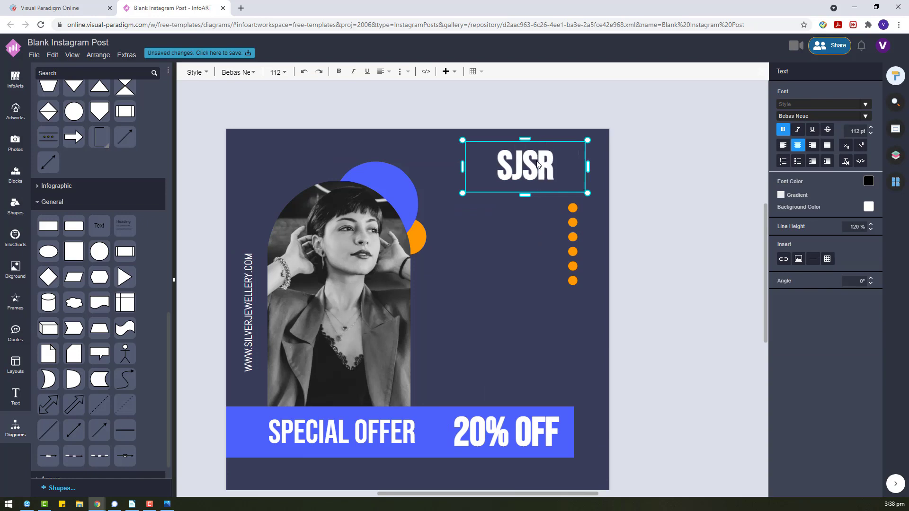
key("BackSpace")
key("BackSpace")
type("BOUTIQUE")
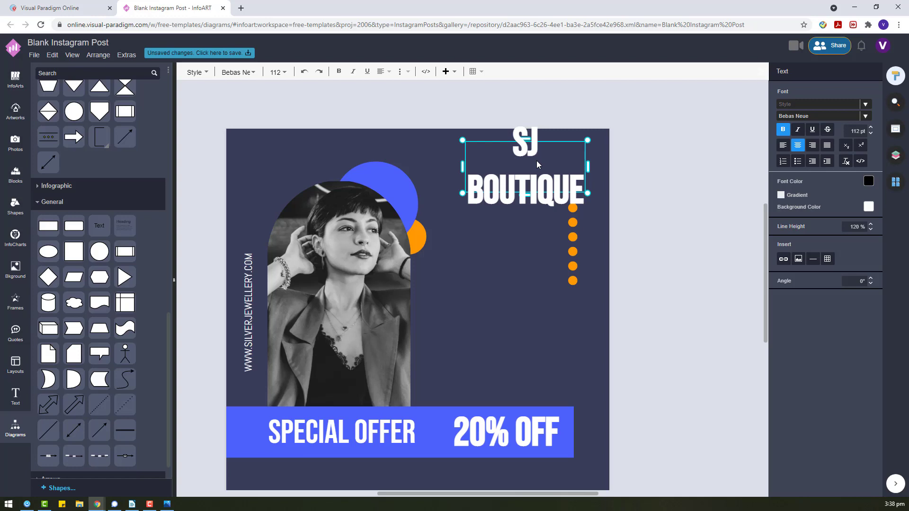
- Fit "SJ BOUTIQUE" on one line, shrink it to about 63 pt and right-align it in the page's upper right corner
key("Escape")
left_click_drag(525, 118, 526, 169)
left_click_drag(535, 197, 528, 167)
double_click(527, 168)
right_click(528, 168)
left_click(532, 174)
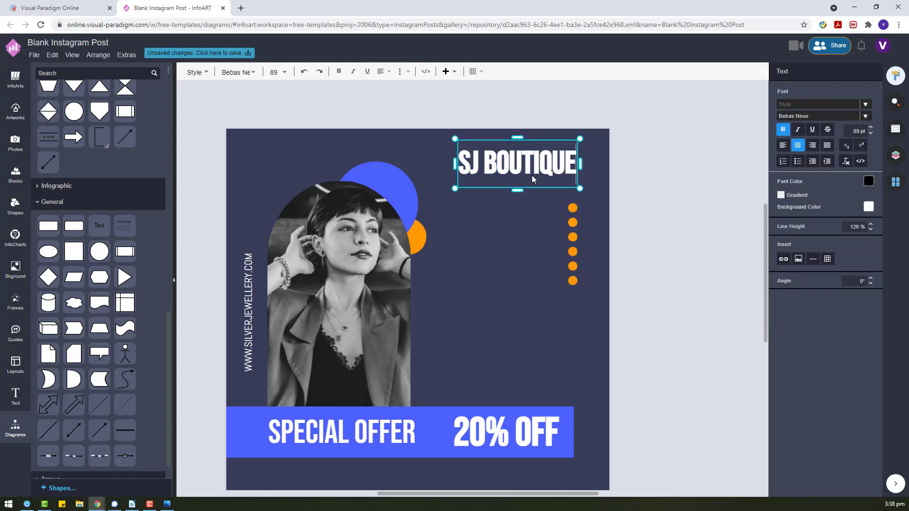
left_click(579, 140)
left_click_drag(578, 140, 569, 166)
left_click(663, 160)
left_click(573, 168)
left_click(535, 146)
- Move the column of orange dots up close below "SJ BOUTIQUE" and make the column shorter
left_click(585, 199)
left_click_drag(574, 209, 576, 188)
left_click(593, 190)
left_click_drag(569, 270, 570, 258)
- Copy "SJ BOUTIQUE" to the space right of the portrait, set the copy to non-bold Abril Fatface and widen its box
left_click(554, 162)
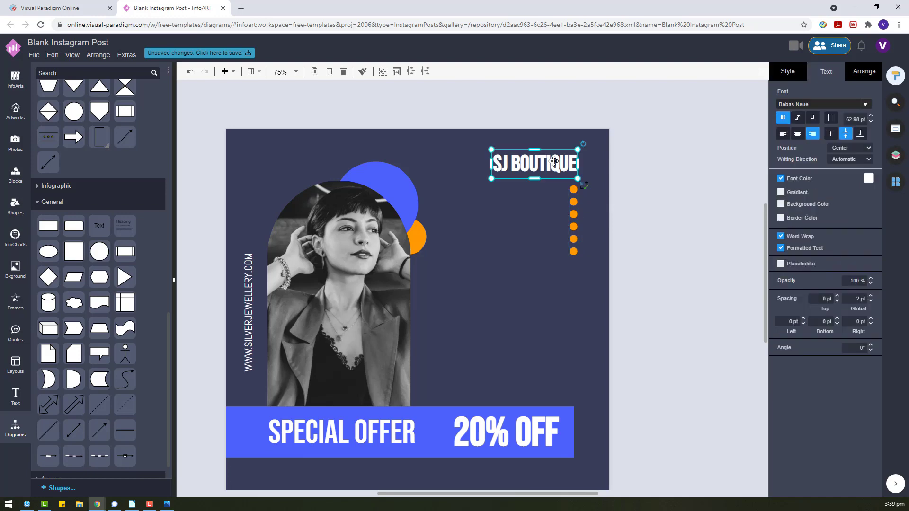
left_click_drag(554, 162, 515, 271)
left_click(824, 104)
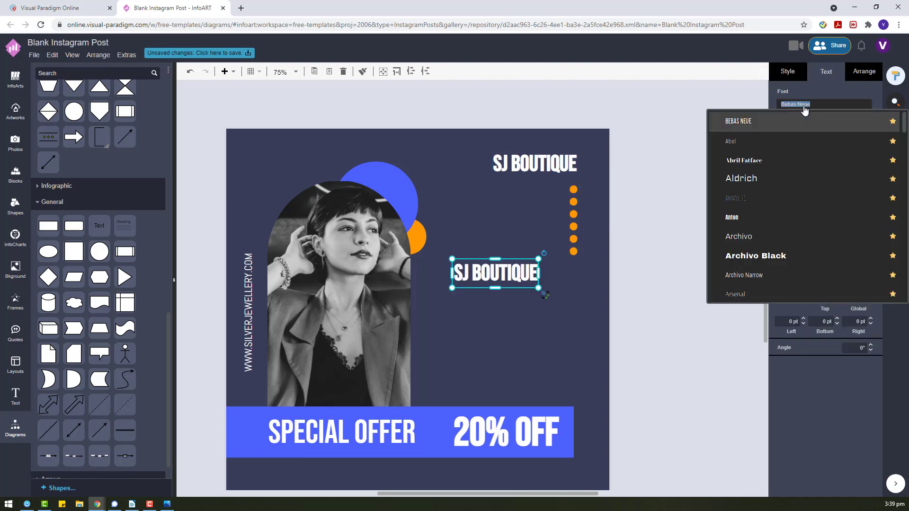
left_click(744, 160)
left_click(783, 118)
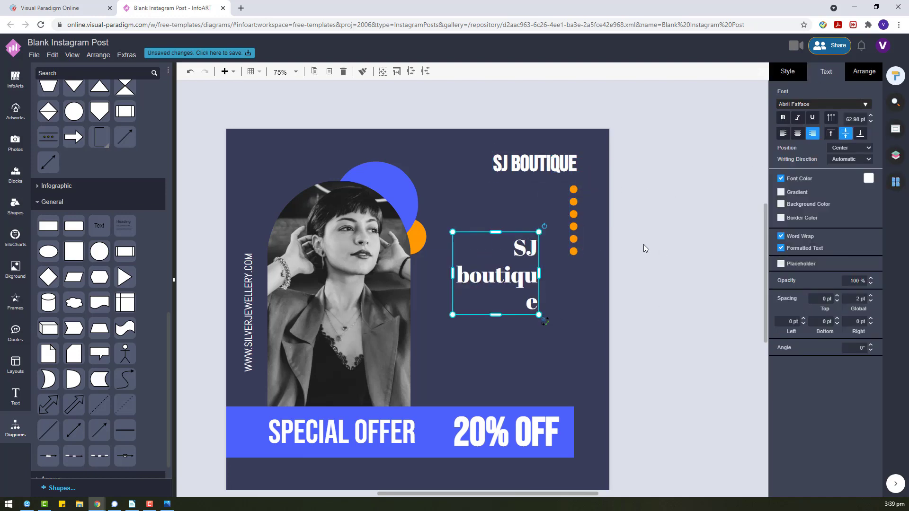
left_click_drag(539, 274, 577, 273)
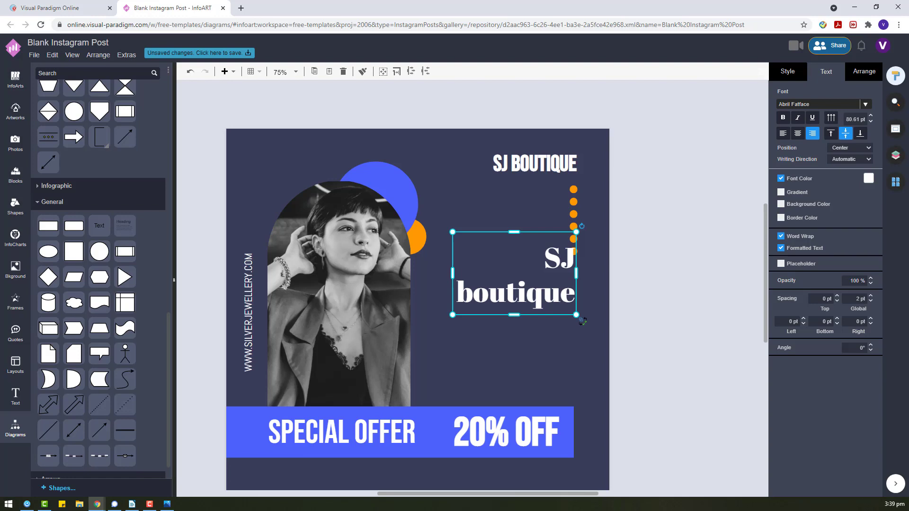
- Replace the Abril Fatface text with "ABOUT", move it down and extend the blue banner slightly to the right
double_click(492, 280)
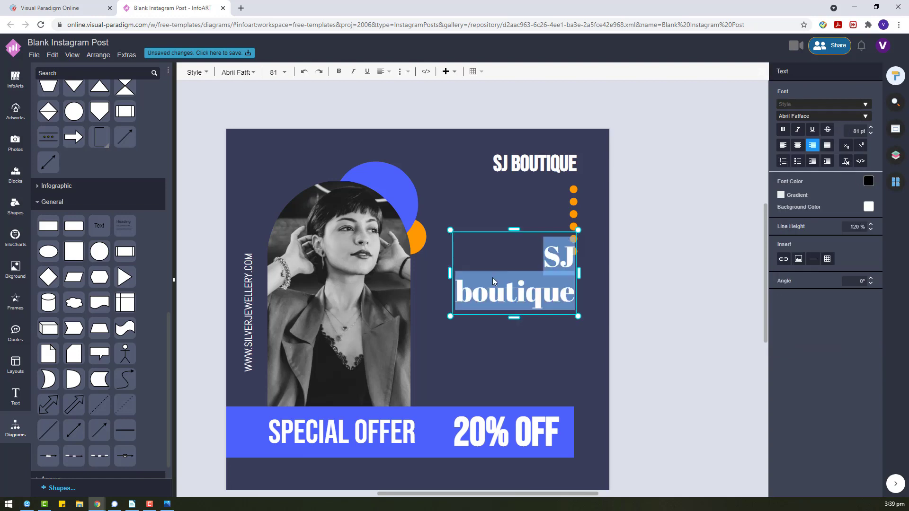
type("ABOUT")
left_click(544, 308)
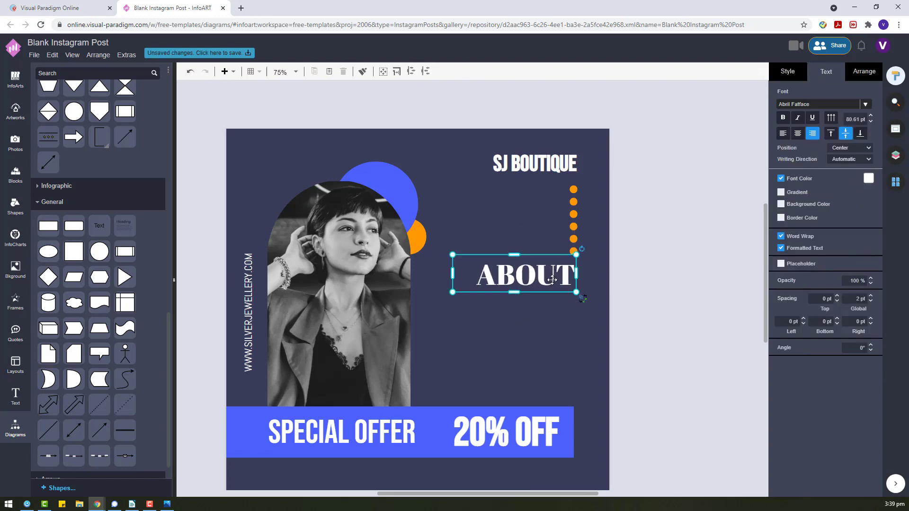
left_click_drag(546, 288, 547, 328)
left_click(569, 430)
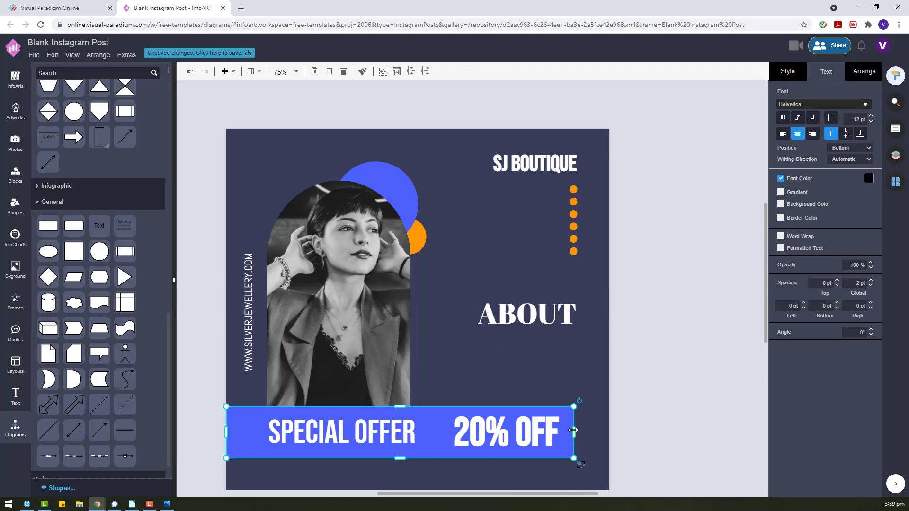
- Change "ABOUT" to "DEFINE" and add a copy directly below it reading "BEAUTY"
double_click(547, 311)
type("DEFINE")
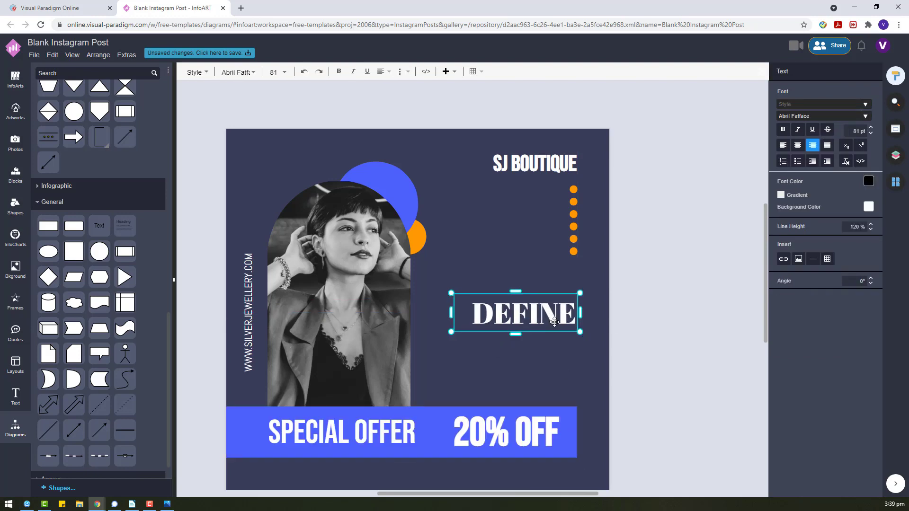
left_click(550, 349)
left_click_drag(547, 323, 547, 354, "ctrl")
double_click(484, 334)
type("BEAUTY")
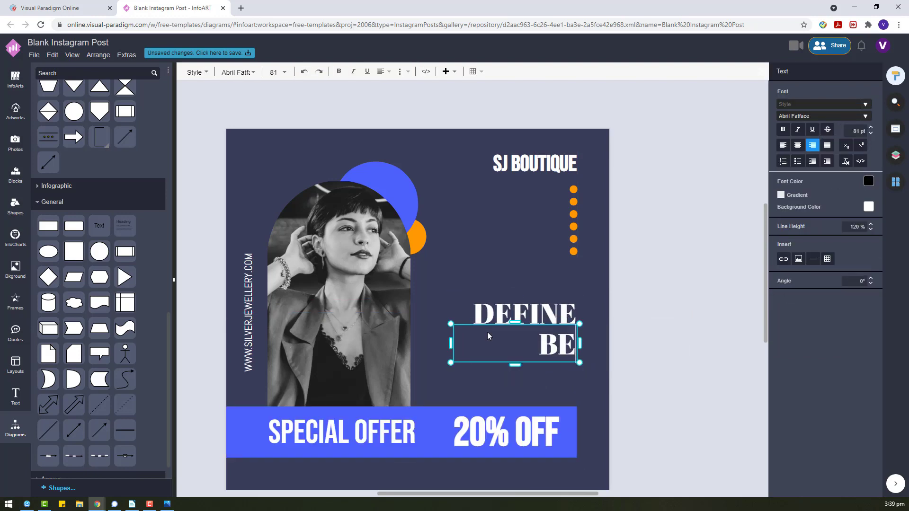
left_click(600, 322)
- Enlarge "BEAUTY" and align the right edges of "DEFINE" and "BEAUTY"
left_click(461, 332)
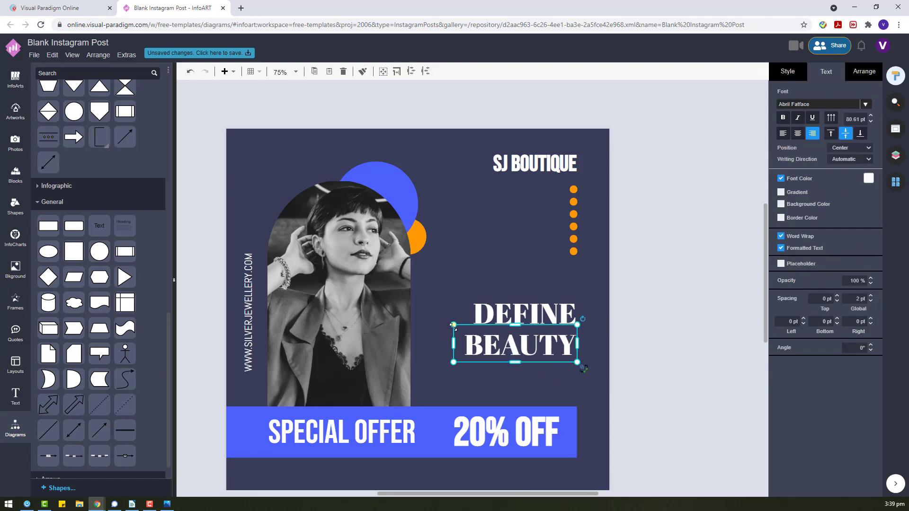
left_click_drag(455, 362, 425, 371)
left_click_drag(526, 353, 529, 351)
left_click_drag(623, 377, 421, 291)
left_click(864, 71)
left_click(814, 335)
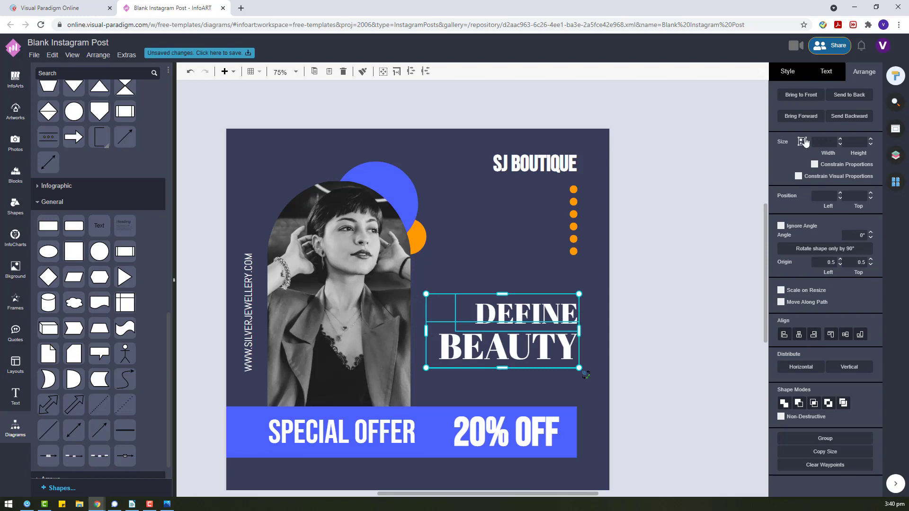
left_click(627, 325)
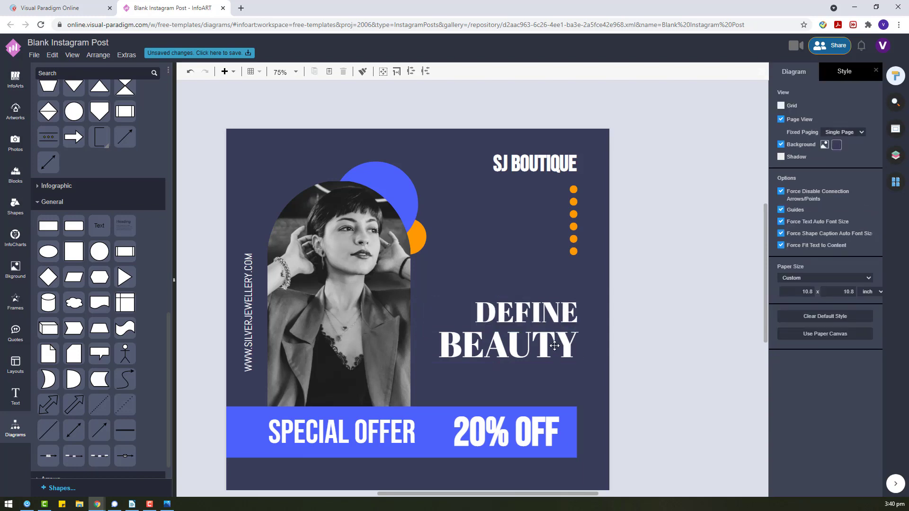
left_click(523, 310)
key("ctrl+d")
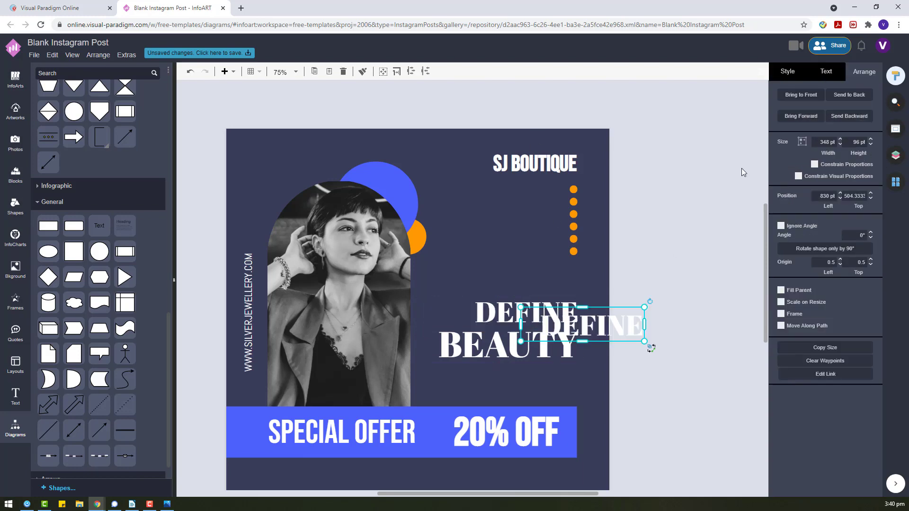
key("ctrl+z")
- Duplicate the vertical web address, rotate the copy to horizontal and place it beneath "BEAUTY"
left_click_drag(246, 280, 622, 281)
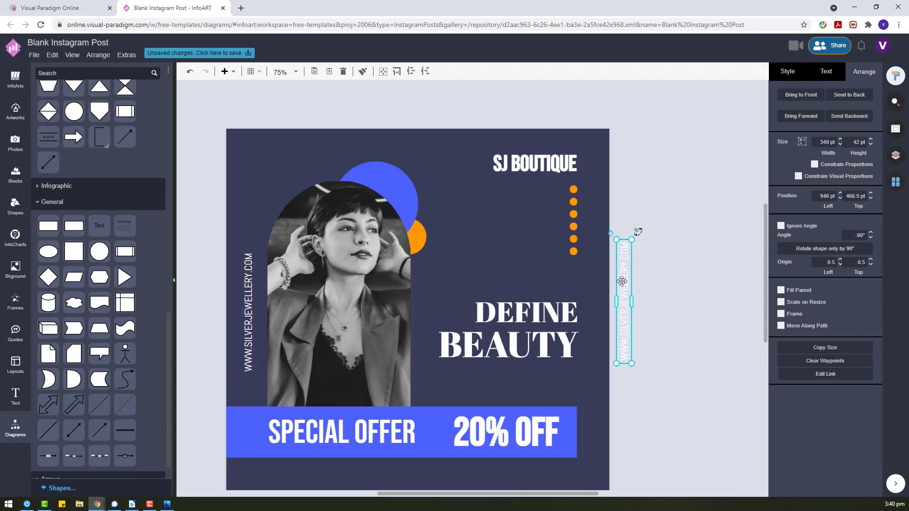
left_click_drag(613, 233, 691, 287)
left_click(632, 314)
scroll(661, 172, "down", 3)
left_click_drag(667, 160, 551, 228)
left_click(615, 212)
scroll(616, 212, "up", 2)
- Right-align "DEFINE", "BEAUTY" and the horizontal web address, and move the three up together
left_click_drag(606, 340, 423, 243)
left_click(804, 332)
left_click_drag(551, 277, 551, 258)
left_click(641, 279)
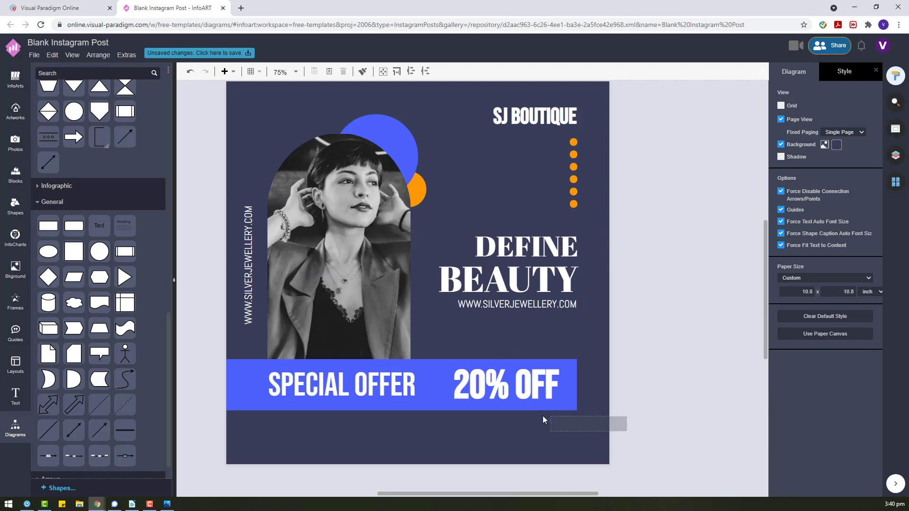
- Move the blue banner with "SPECIAL OFFER" and "20% OFF" up over the portrait's lower edge
left_click_drag(543, 417, 200, 338)
left_click_drag(335, 375, 336, 350)
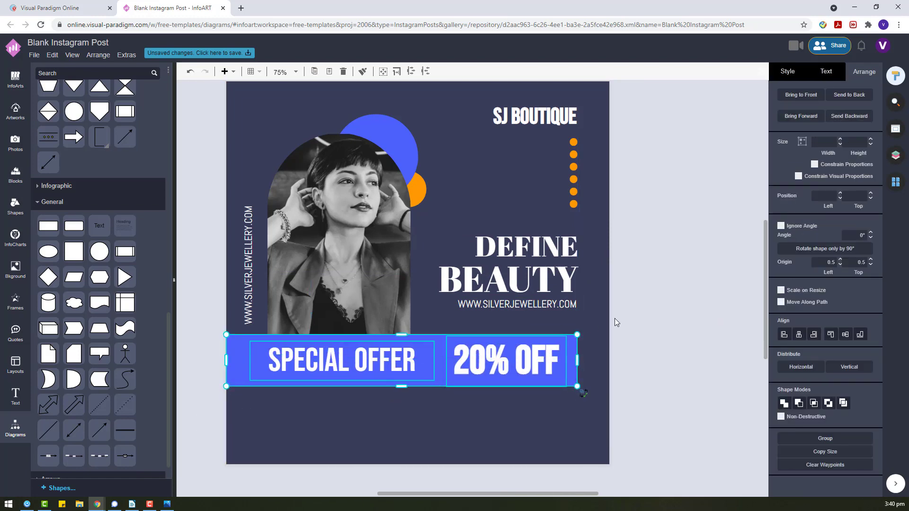
left_click(617, 322)
- Move the vertical web address up beside the upper part of the portrait
scroll(235, 276, "up", 2)
left_click_drag(248, 302, 247, 188)
left_click(641, 340)
left_click(624, 334)
- Replace the horizontal web address below "BEAUTY" with the text "ACCESSORIES TO ECH"
scroll(624, 334, "down", 4)
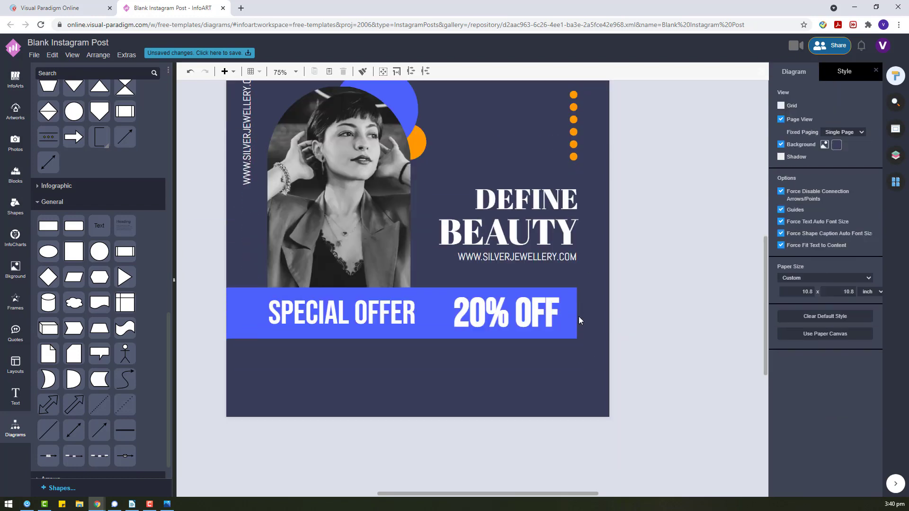
left_click(566, 261)
double_click(568, 264)
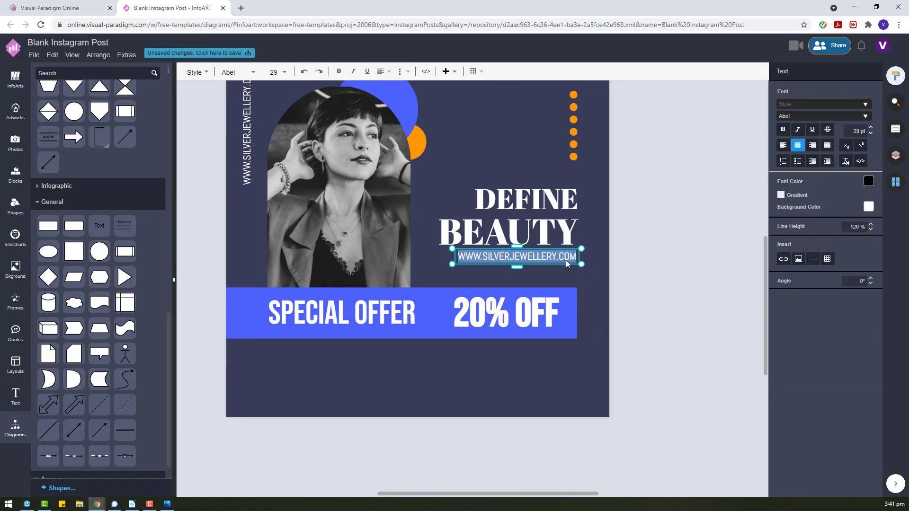
type("ACCESS")
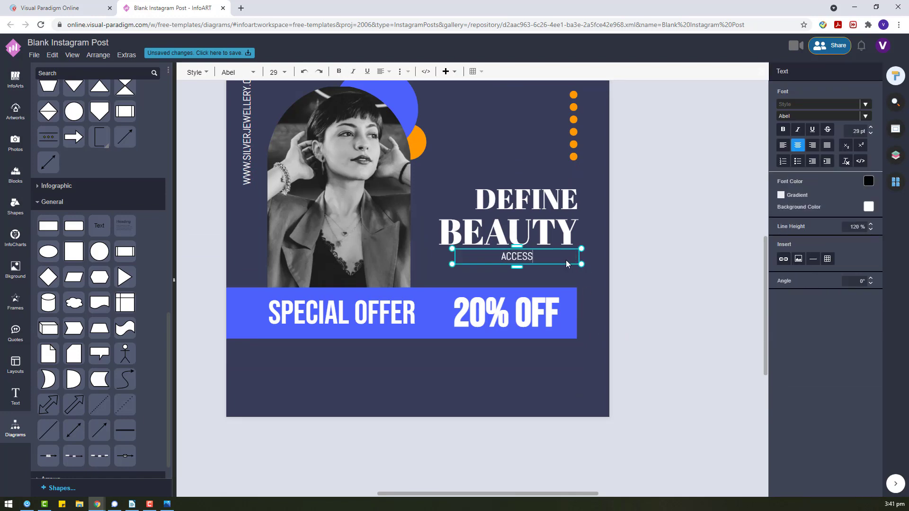
type("ORIES TO")
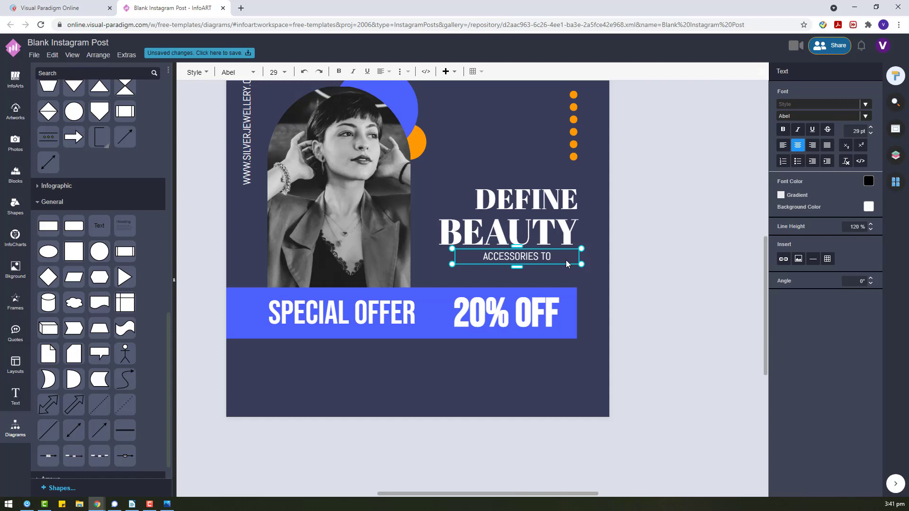
type("ECH")
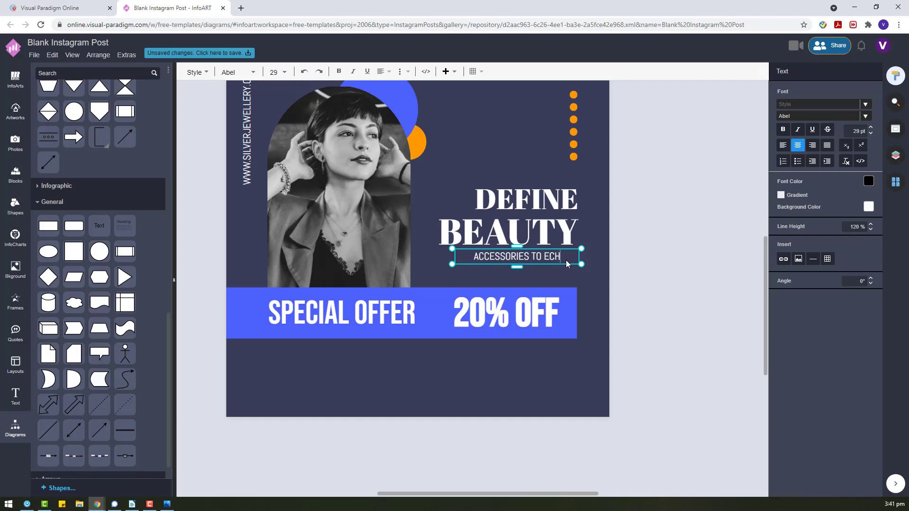
- Clear the line below "BEAUTY" and enter "ECHANTED TO YOUR MIND" as the tagline
key("BackSpace")
key("BackSpace")
key("BackSpace")
key("BackSpace")
key("BackSpace")
key("BackSpace")
key("BackSpace")
key("BackSpace")
key("BackSpace")
key("BackSpace")
key("BackSpace")
key("BackSpace")
key("BackSpace")
key("BackSpace")
key("BackSpace")
key("BackSpace")
key("BackSpace")
key("BackSpace")
type("ECHANTE")
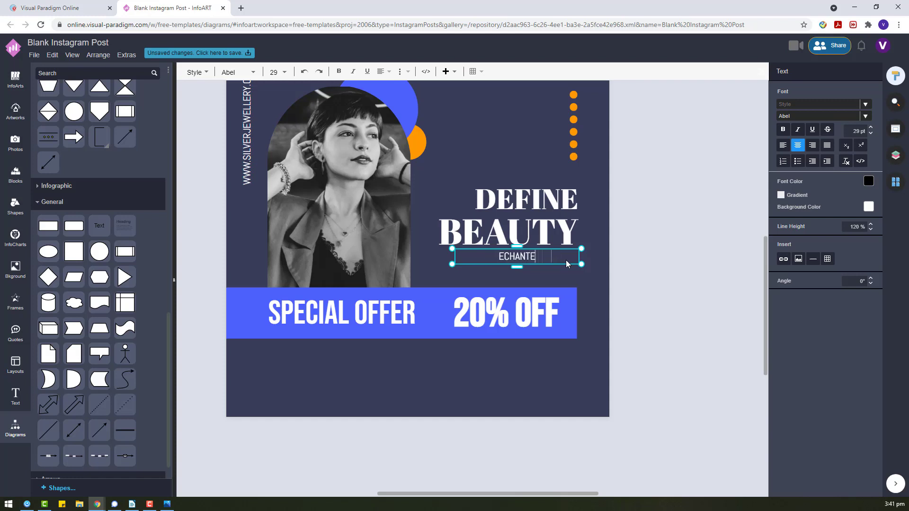
type("D TO YOUR BE")
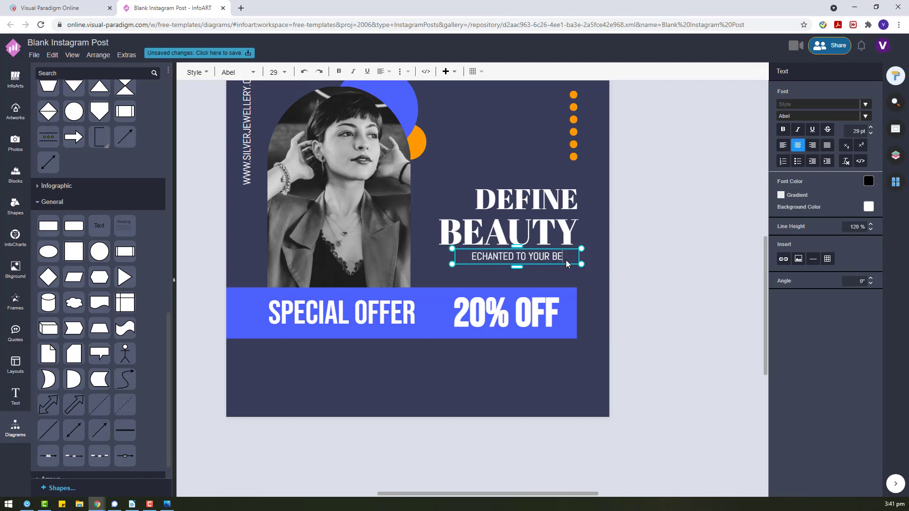
key("BackSpace")
key("BackSpace")
type("MIND")
left_click(718, 259)
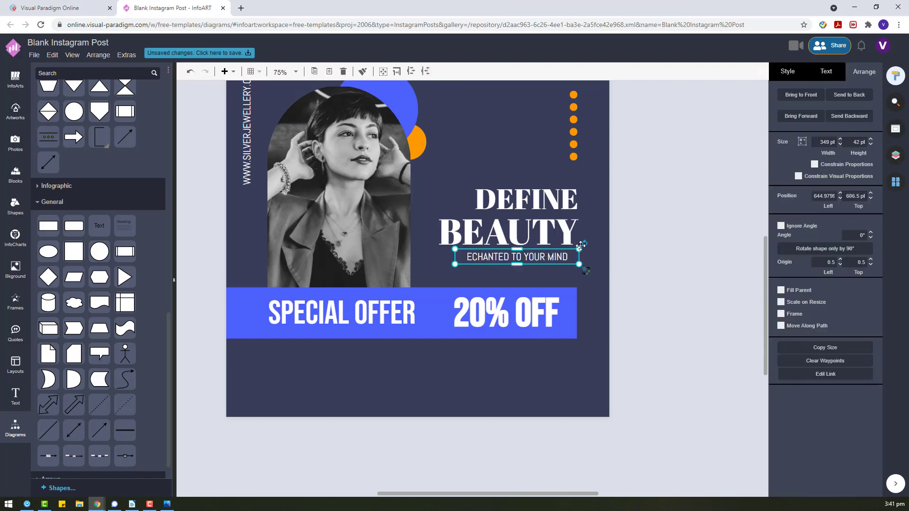
- Right-align the tagline text and line up its box with the right edge of the blue banner
left_click(700, 205)
left_click(566, 257)
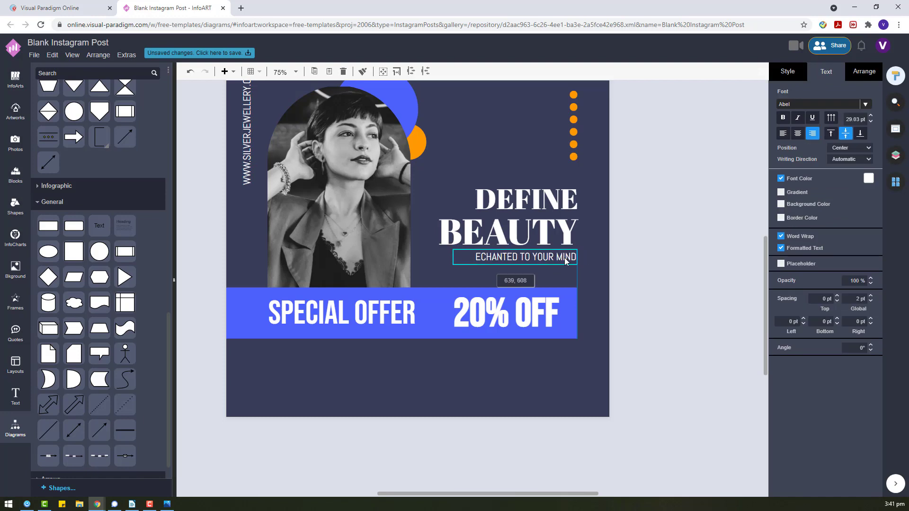
left_click_drag(564, 257, 564, 259)
left_click(670, 223)
scroll(670, 224, "up", 2)
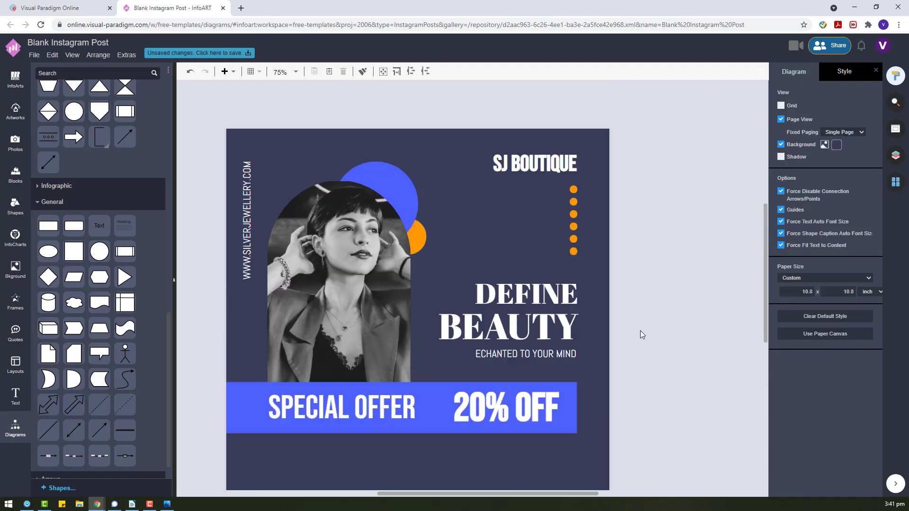
double_click(570, 328)
left_click(569, 328)
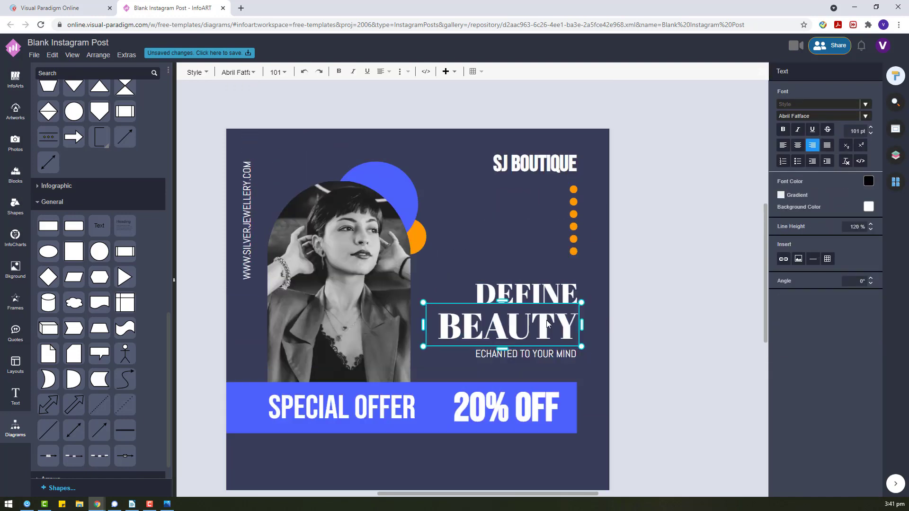
double_click(570, 330)
left_click(680, 323)
left_click(553, 326)
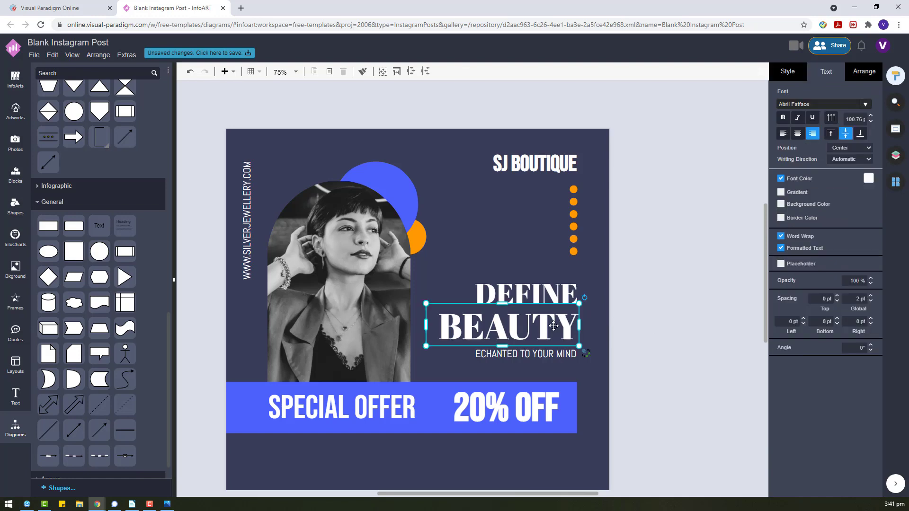
left_click(647, 384)
- Place a copy of the "ECHANTED TO YOUR MIND" tagline below "20% OFF" and left-align its text
scroll(647, 384, "down", 2)
left_click(540, 260)
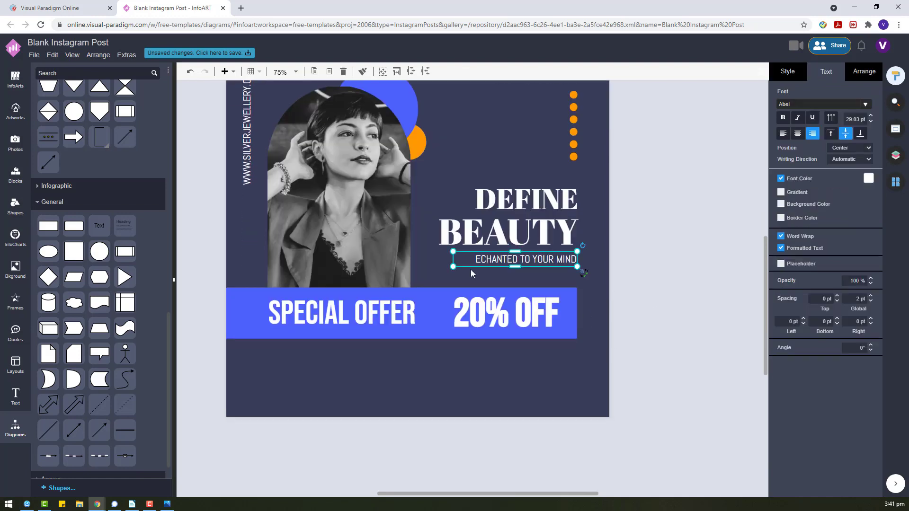
left_click_drag(540, 260, 560, 357)
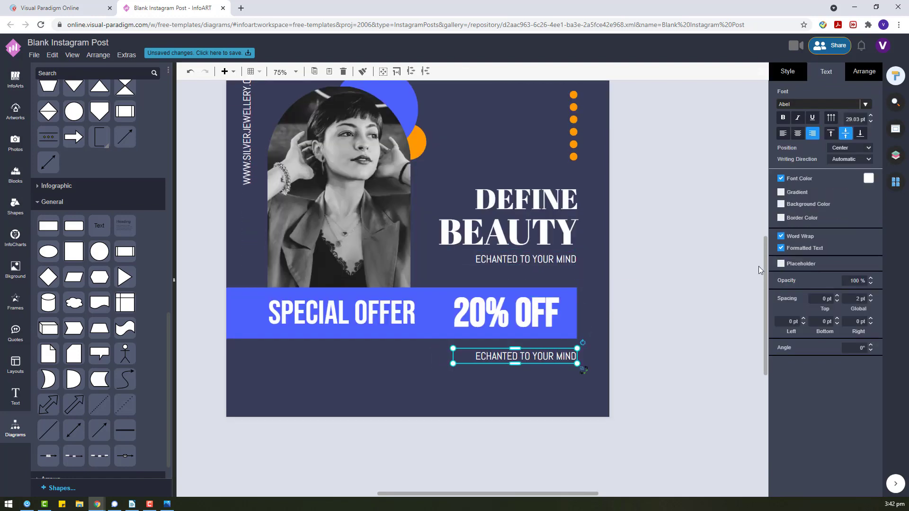
left_click(783, 139)
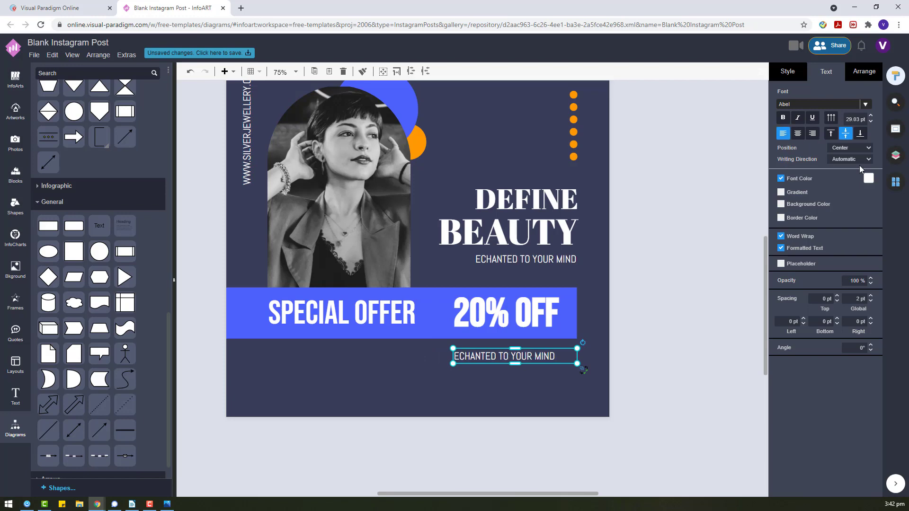
- Replace the copied tagline's text with a placeholder paragraph beginning "Lorem ipsum dolor sit amet, consectetur adipiscing elit"
double_click(524, 359)
type("Lorem ipsum dolor sit amet, consectetur adipiscing elit, sed do eiusmod tempor incididunt ut labore et dolore magna aliqua. Orci dapibus ultrices in iaculis. Lorem dolor sed viverra ipsum. Senectus et netus et malesuada fames ac turpis egestas.")
key("Escape")
scroll(582, 373, "down", 2)
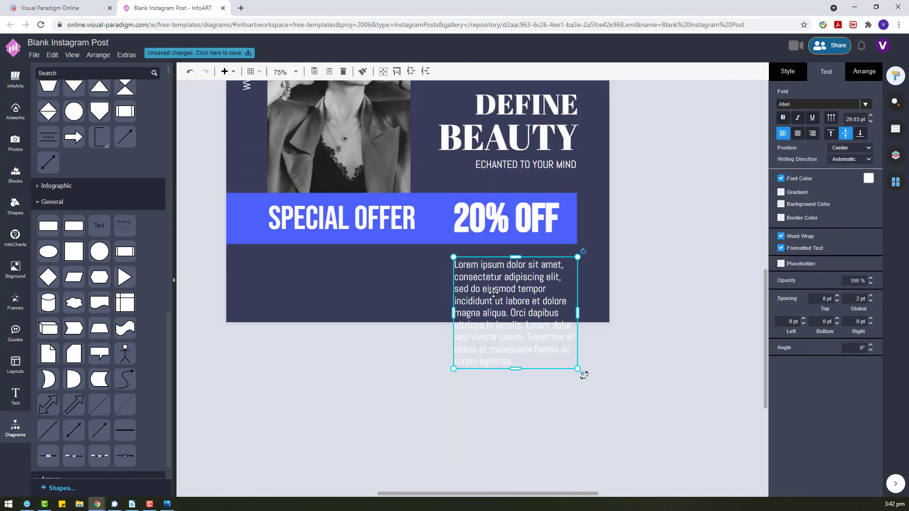
- Enlarge the arched portrait so it extends below the blue banner, and shift the vertical web address slightly toward the page's left edge
scroll(331, 204, "up", 3)
left_click(330, 204)
left_click_drag(411, 371, 388, 399)
left_click(440, 223)
left_click_drag(247, 170, 241, 170)
left_click(630, 295)
scroll(630, 294, "up", 2)
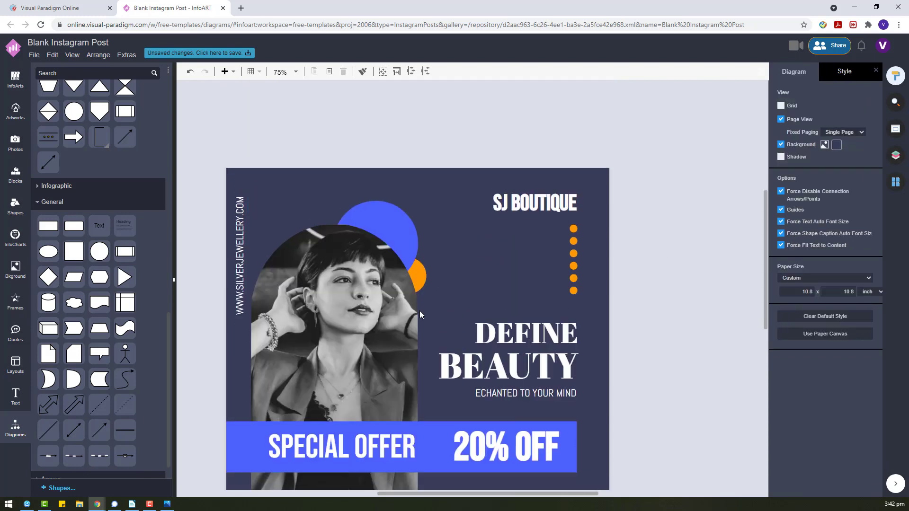
- Shorten the placeholder paragraph so it ends with "sed do eiusmod tempor incididunt ut labore."
scroll(331, 266, "down", 4)
double_click(548, 378)
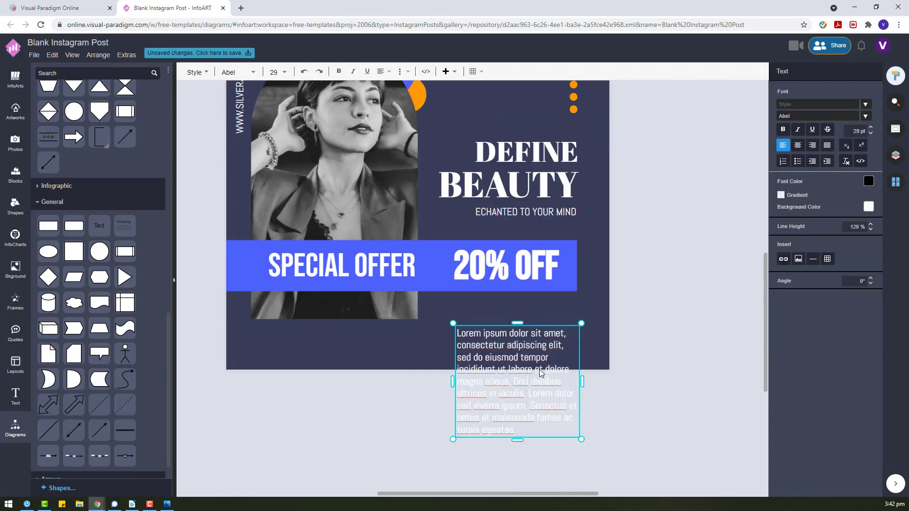
left_click_drag(534, 370, 584, 459)
type(".")
left_click(584, 459)
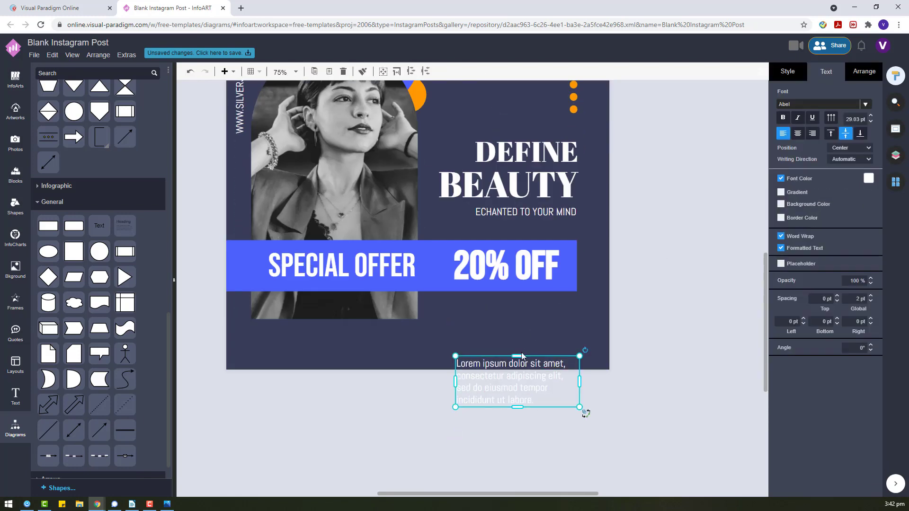
- Move the shortened paragraph up beneath the "20% OFF" banner and finely adjust the blue banner's right edge
left_click_drag(521, 355, 544, 307)
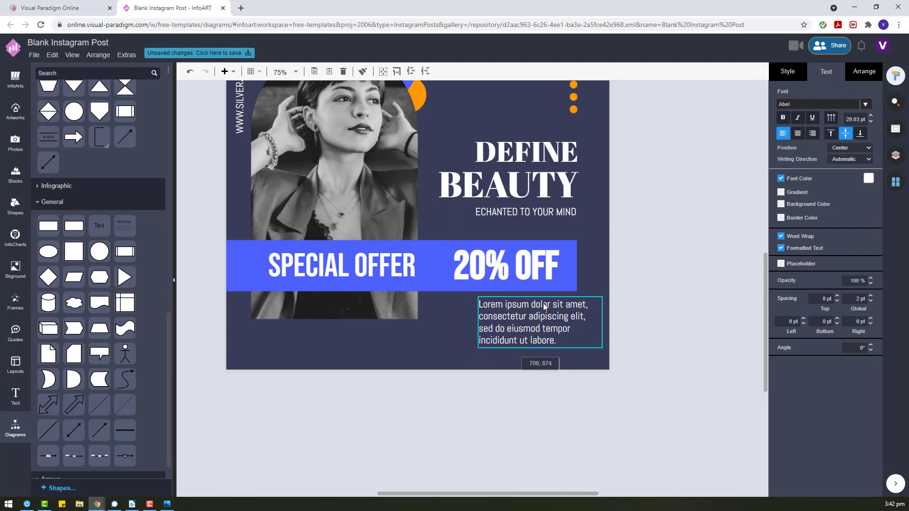
left_click(661, 331)
left_click(571, 276)
left_click_drag(577, 266, 577, 268)
left_click(656, 313)
left_click_drag(534, 319, 521, 319)
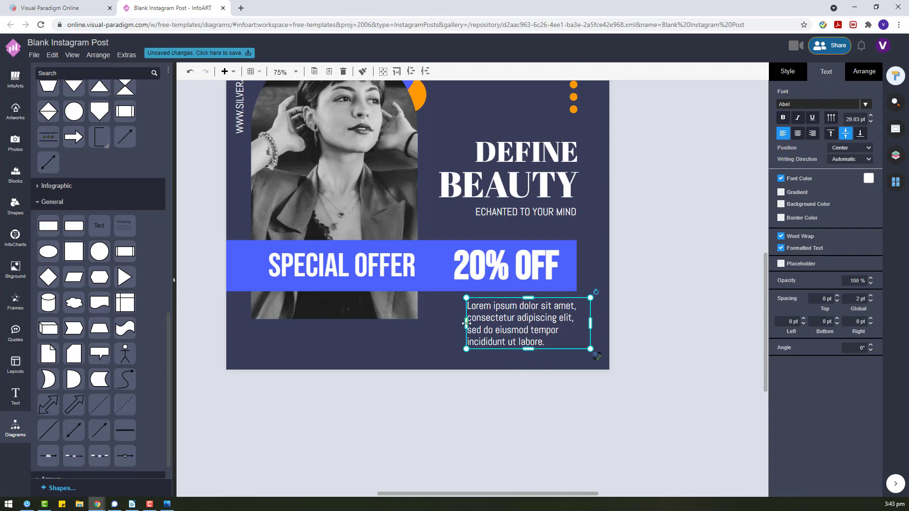
- Narrow the placeholder paragraph's box and reposition it below the banner with its left edge in line with "BEAUTY"
left_click_drag(465, 325, 480, 250)
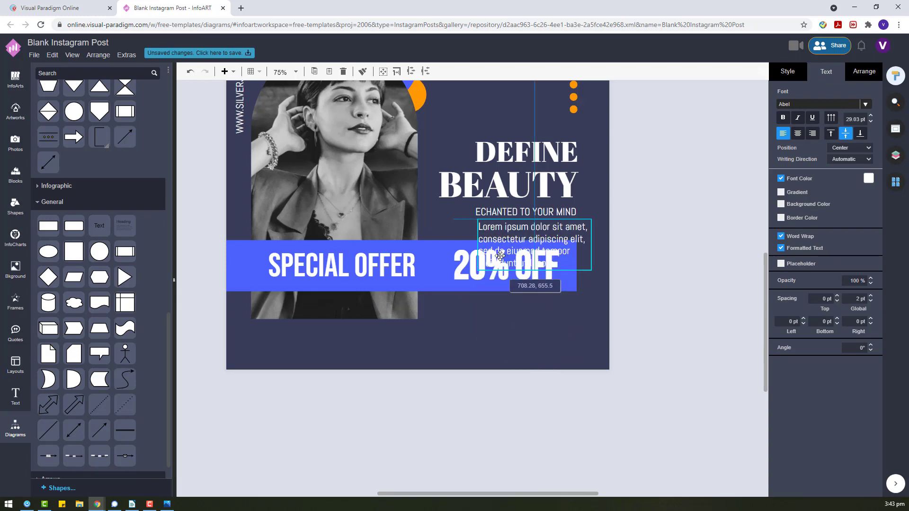
left_click(554, 212)
left_click(560, 231, "shift")
left_click(666, 204)
left_click(566, 215)
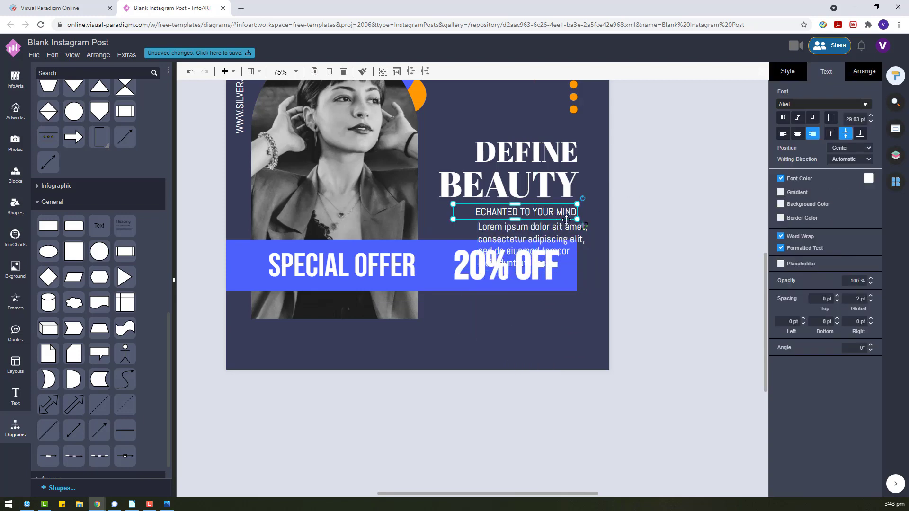
left_click(566, 234)
left_click(562, 206)
left_click_drag(559, 256, 529, 323)
left_click(672, 324)
- Widen the placeholder paragraph's box to the blue banner's right edge
scroll(671, 324, "up", 2)
left_click(545, 415)
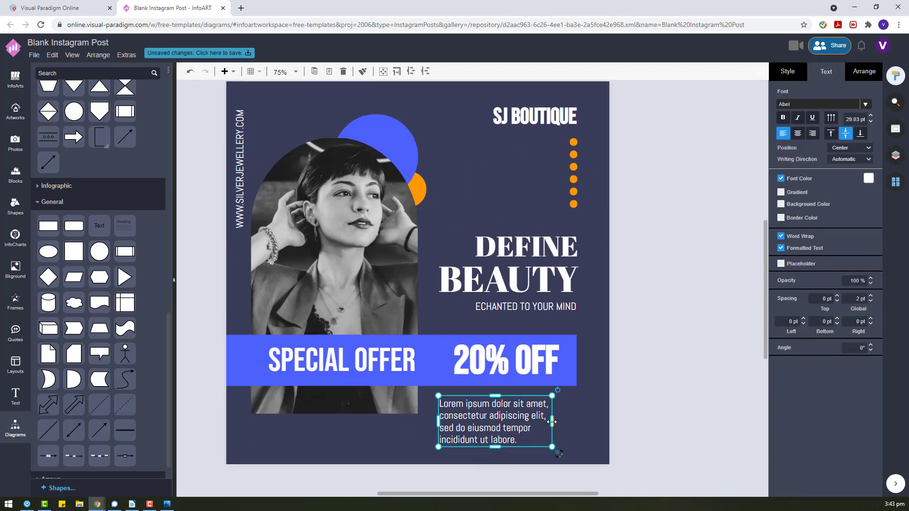
left_click_drag(556, 422, 576, 421)
left_click(679, 365)
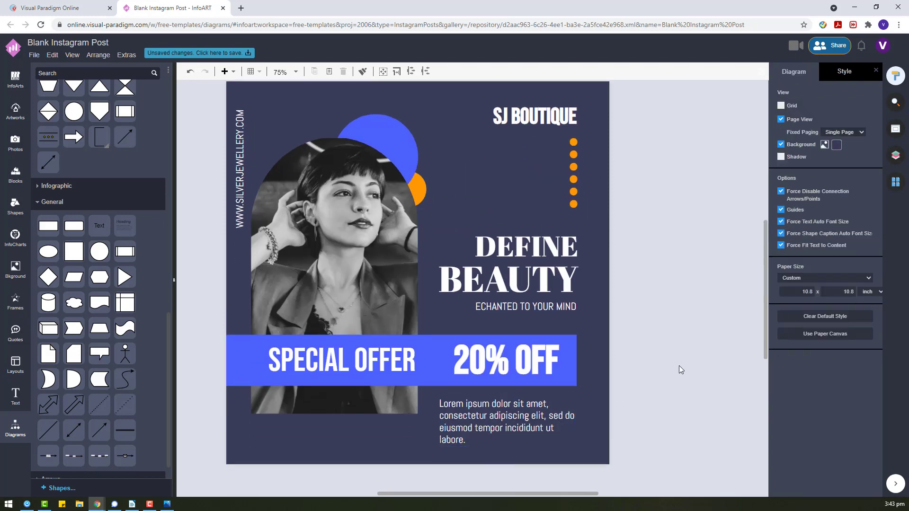
left_click(492, 427)
left_click(619, 352)
- Rename the design file as "Redefine Beauty Jewelry Store Instagram Post"
left_click(34, 55)
left_click(53, 149)
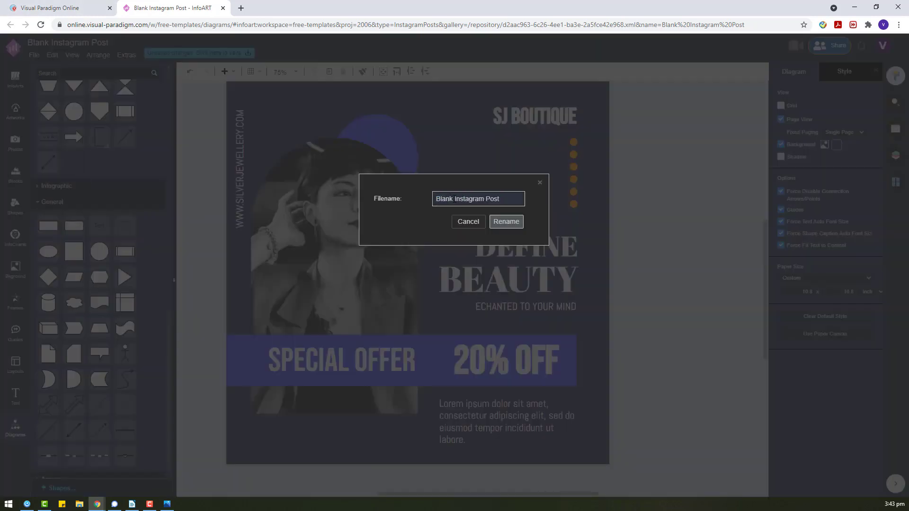
double_click(445, 199)
key("BackSpace")
type("Re")
type("define Beauty ")
type("J")
type("ewellery Store")
right_click(494, 200)
left_click(516, 232)
left_click(507, 221)
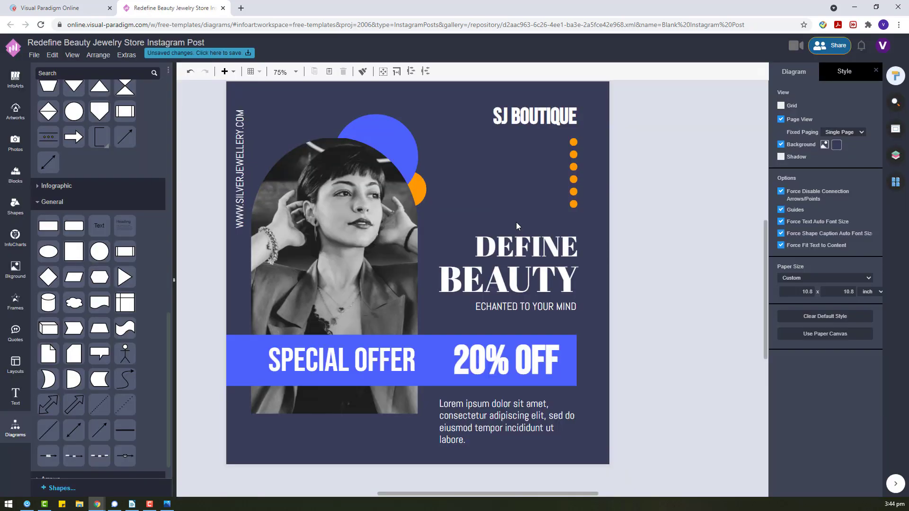
double_click(240, 204)
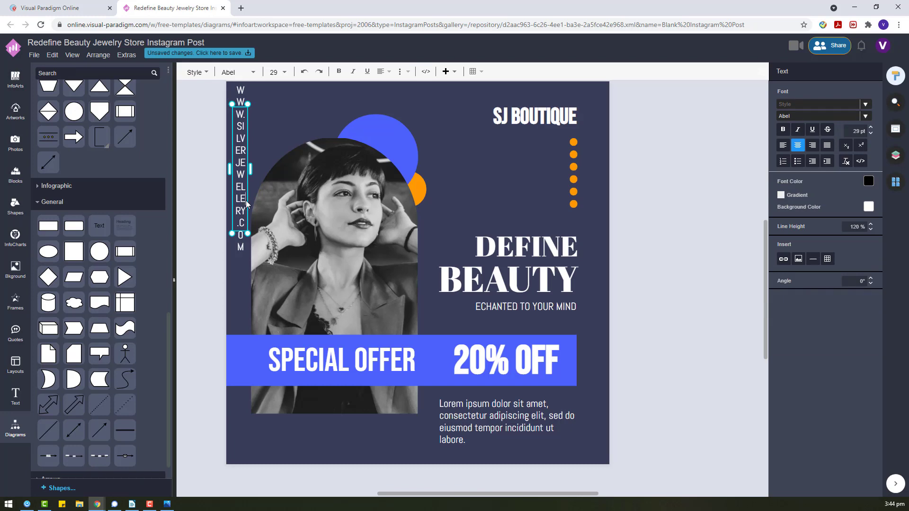
left_click(680, 253)
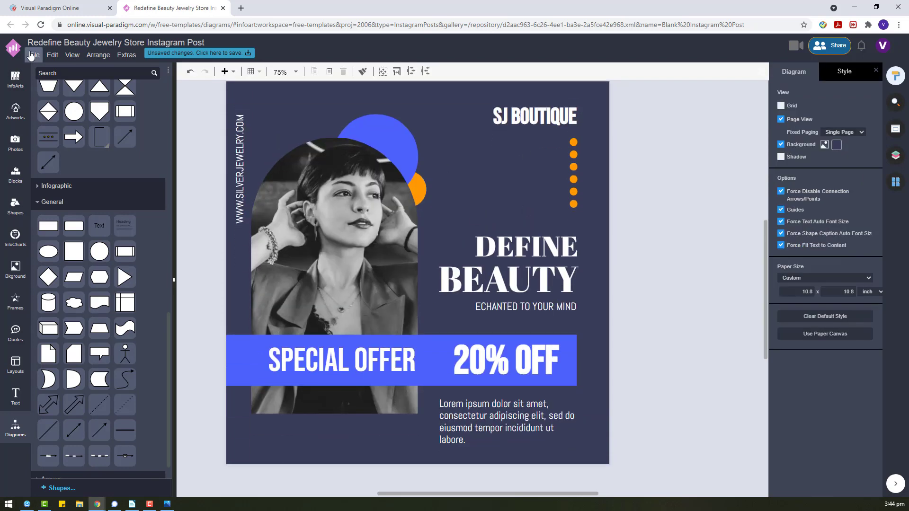
- Save the design to the workspace under its current name
left_click(34, 55)
left_click(50, 133)
left_click(391, 223)
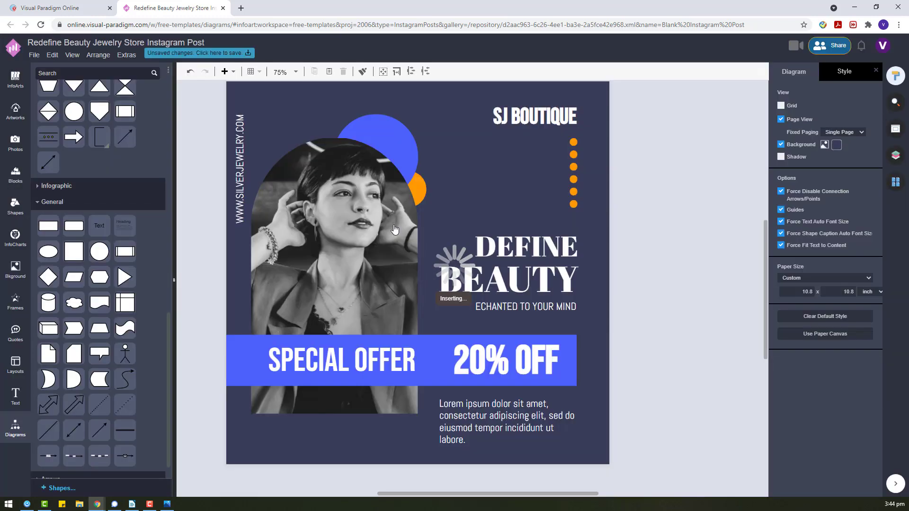
- Export the design as a JPG image at 100% zoom with border width 0, download it and open the downloaded file
left_click(34, 56)
mouse_move(156, 218)
left_click(185, 231)
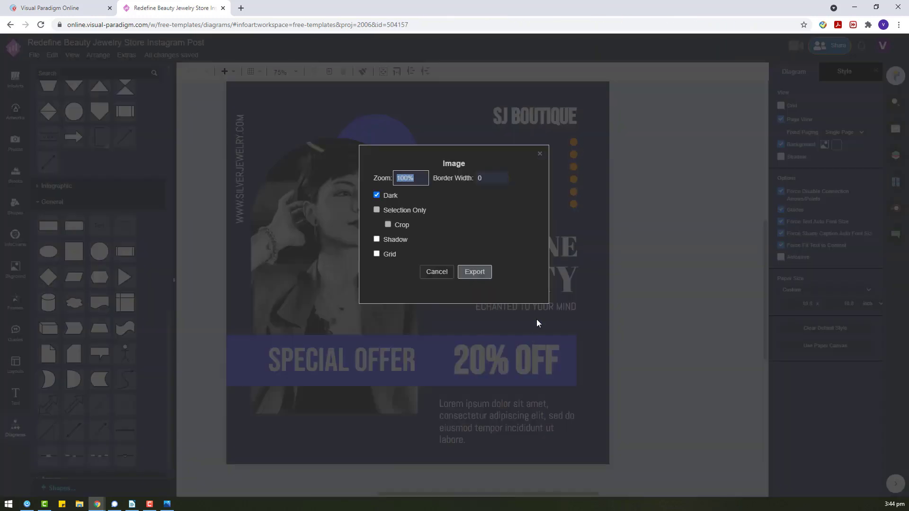
left_click(476, 273)
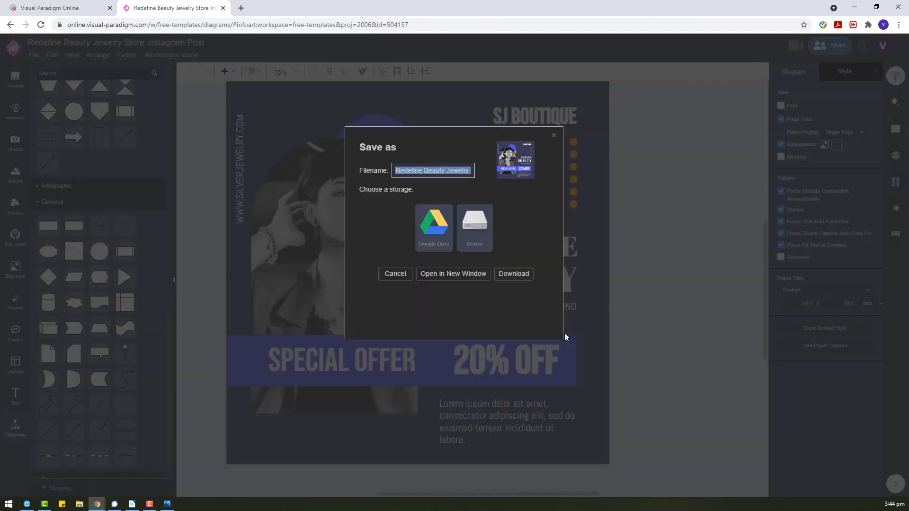
left_click(513, 272)
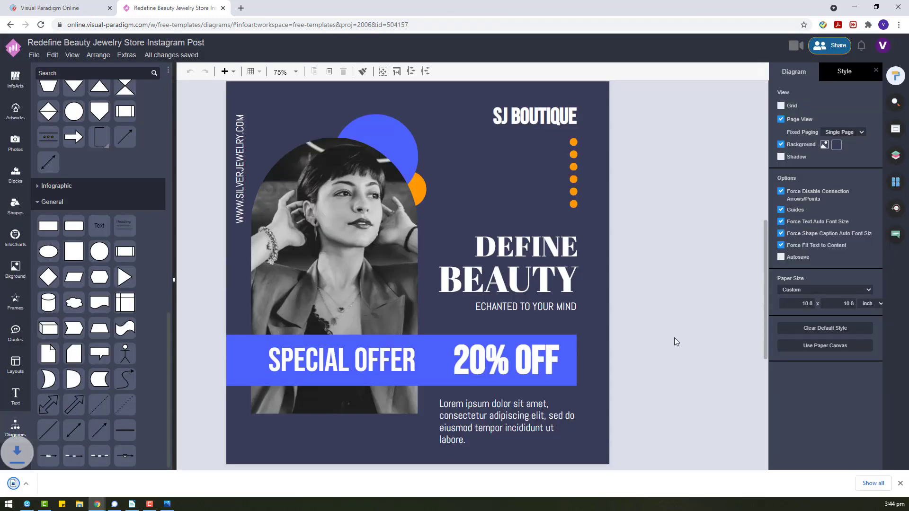
left_click(29, 482)
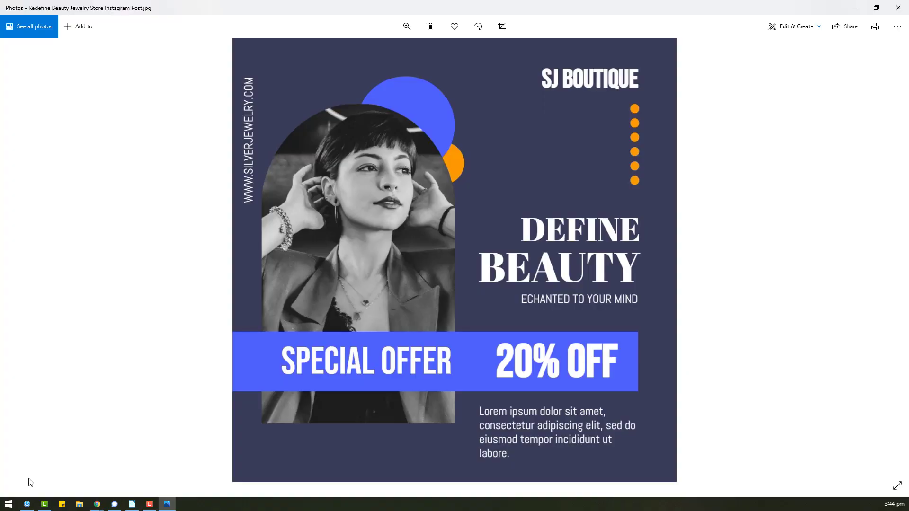